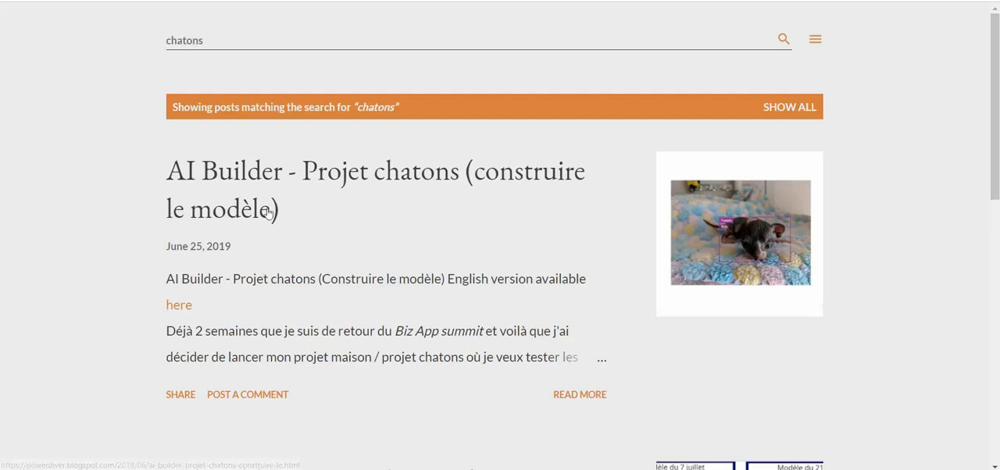
pyautogui.moveTo(996, 116); pyautogui.dragTo(995, 180)
pyautogui.moveTo(994, 227); pyautogui.dragTo(994, 267)
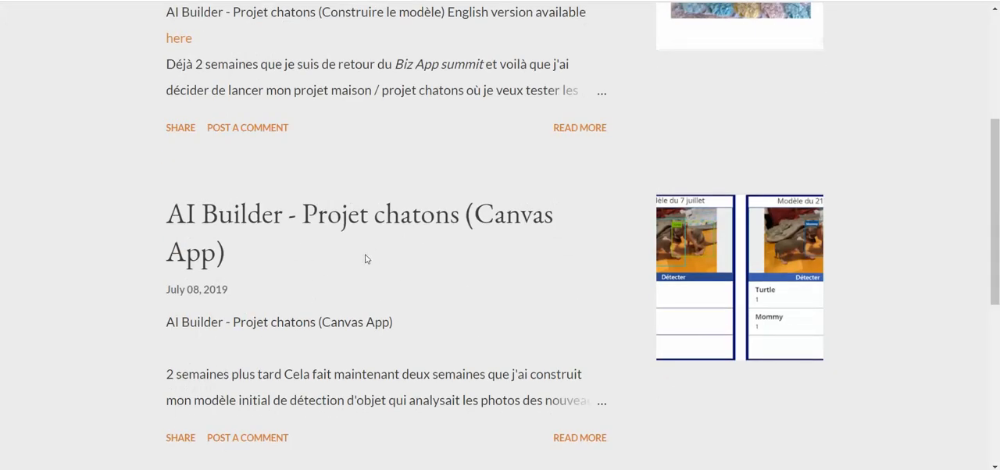
pyautogui.scroll(3, 994, 245)
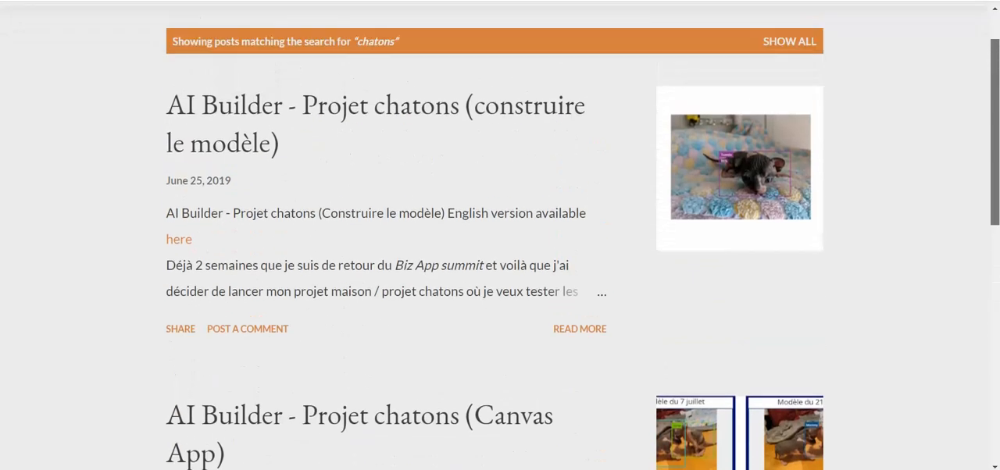
pyautogui.moveTo(993, 147); pyautogui.dragTo(994, 160)
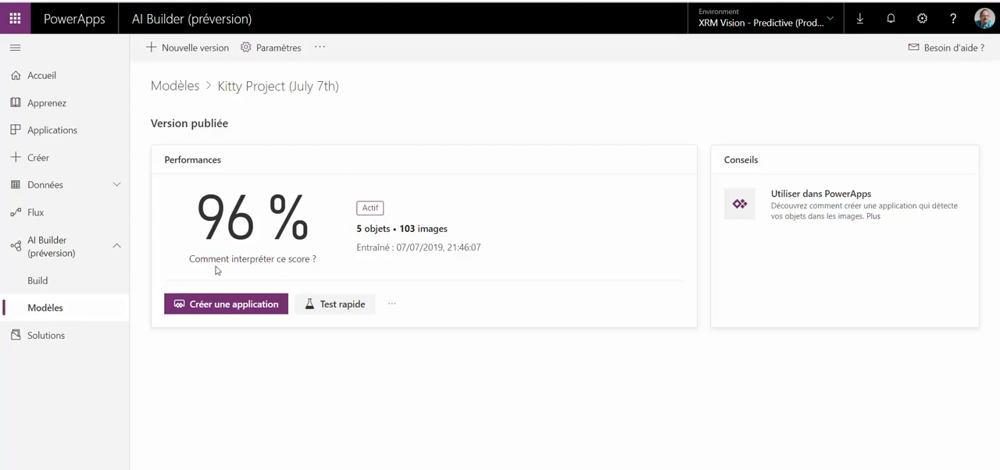
# Step: Create a blank tablet-format canvas app named "Démo Youtune FR" starting from the published Kitty Project model
pyautogui.click(235, 305)
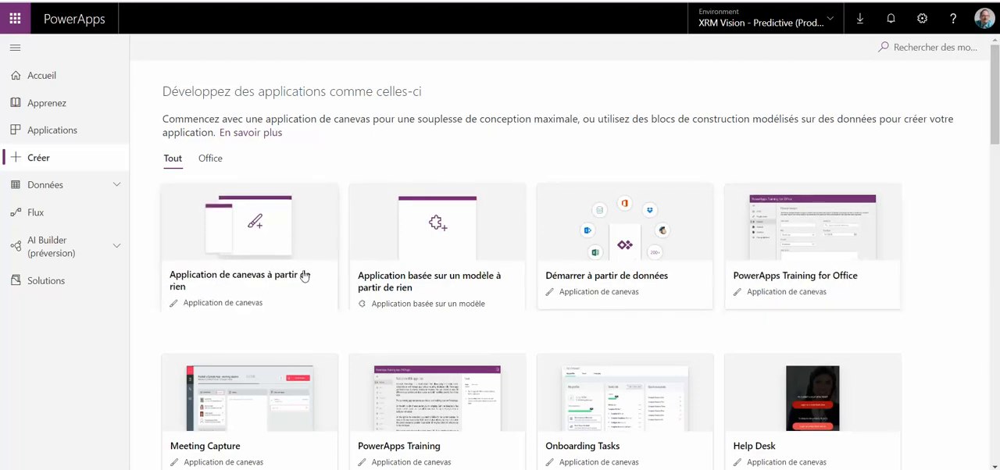
pyautogui.click(243, 280)
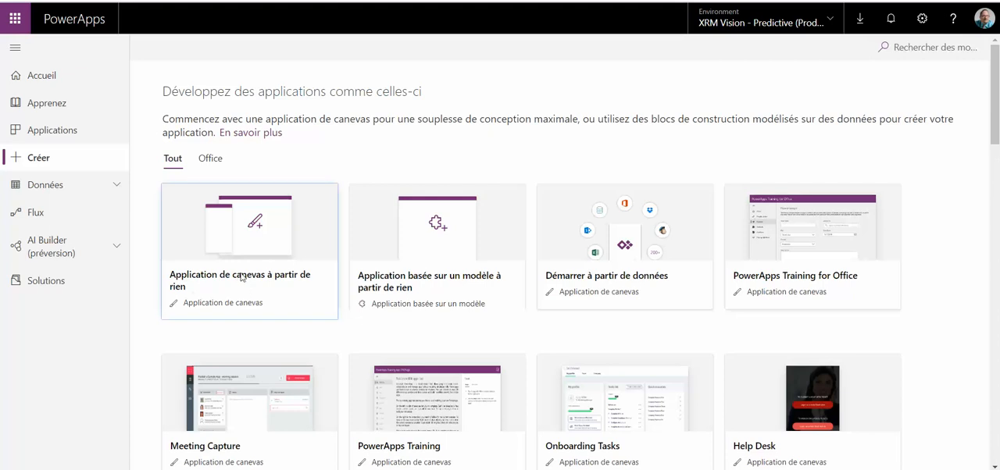
pyautogui.click(583, 130)
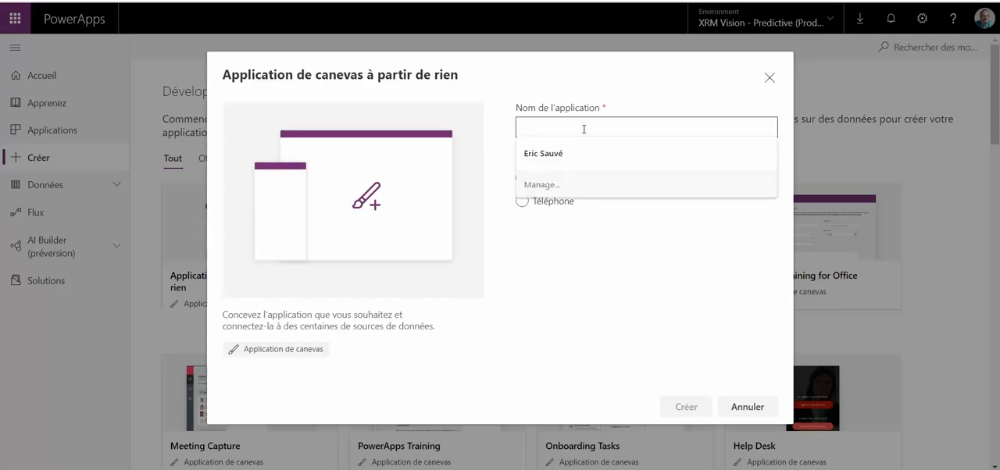
pyautogui.write('Dé')
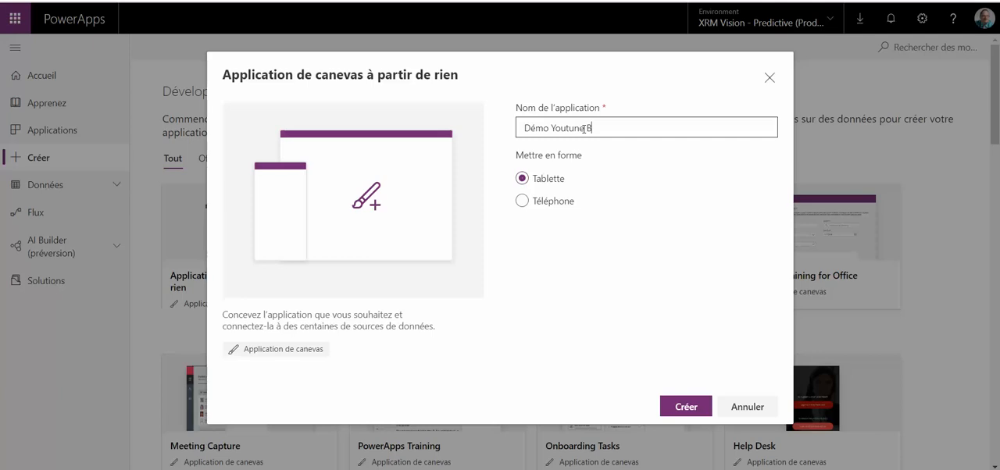
pyautogui.write('mo Youtune FR')
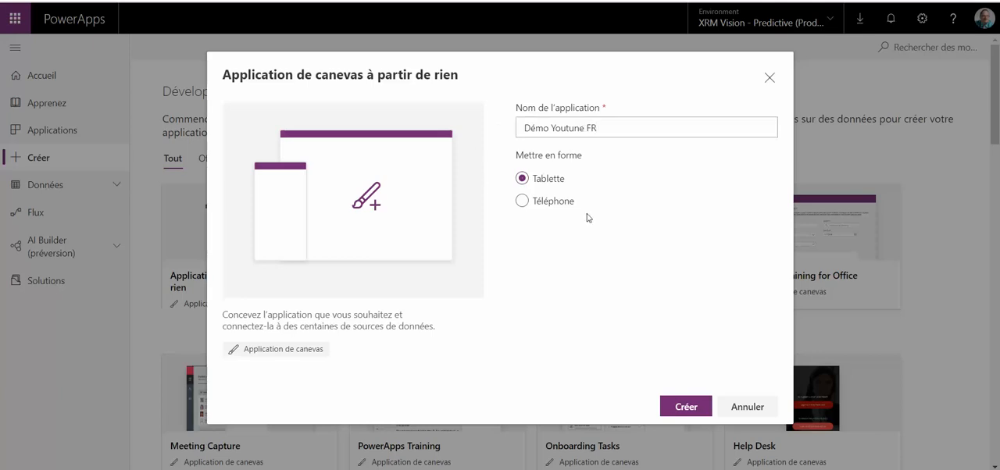
pyautogui.click(685, 406)
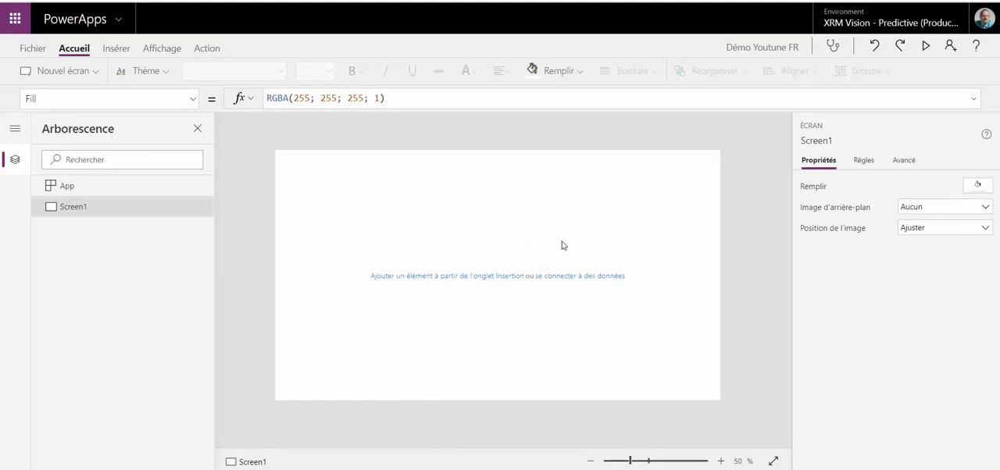
# Step: Insert an AI Builder object detector on Screen1 and connect it to the Kitty Recognition Project (June 21) model
pyautogui.click(115, 50)
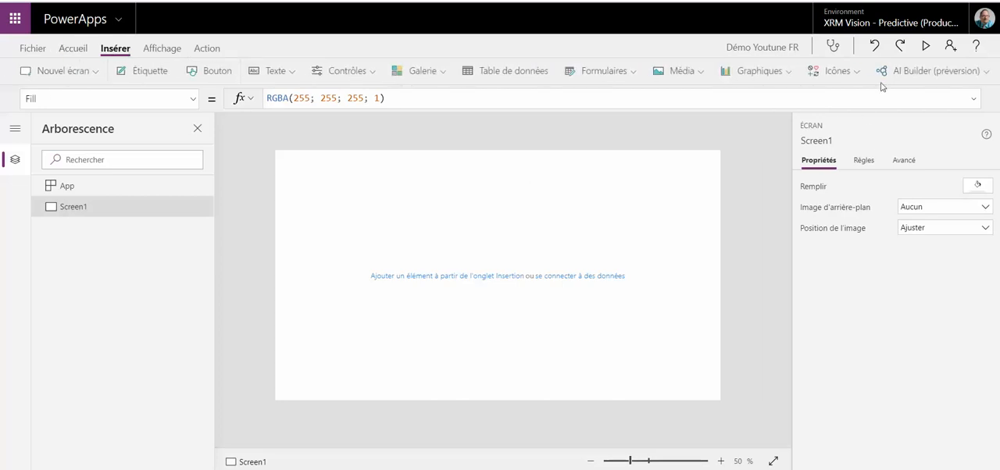
pyautogui.click(934, 76)
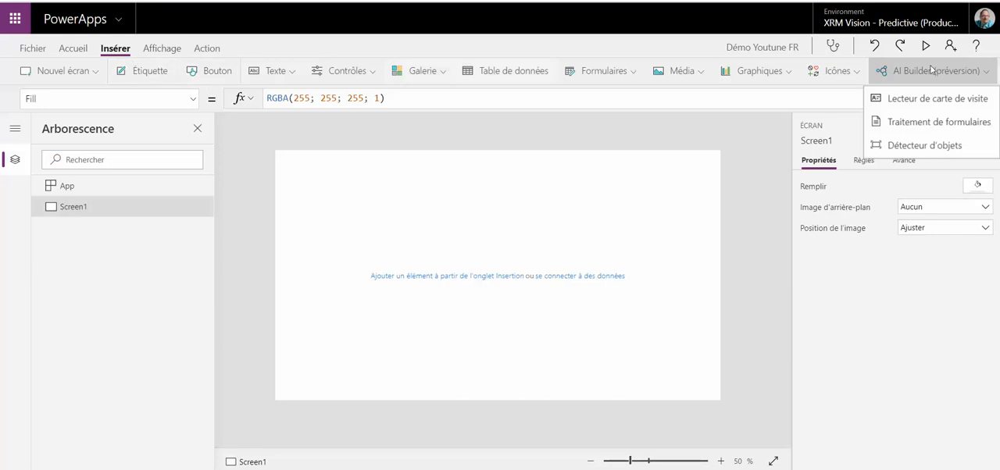
pyautogui.click(954, 147)
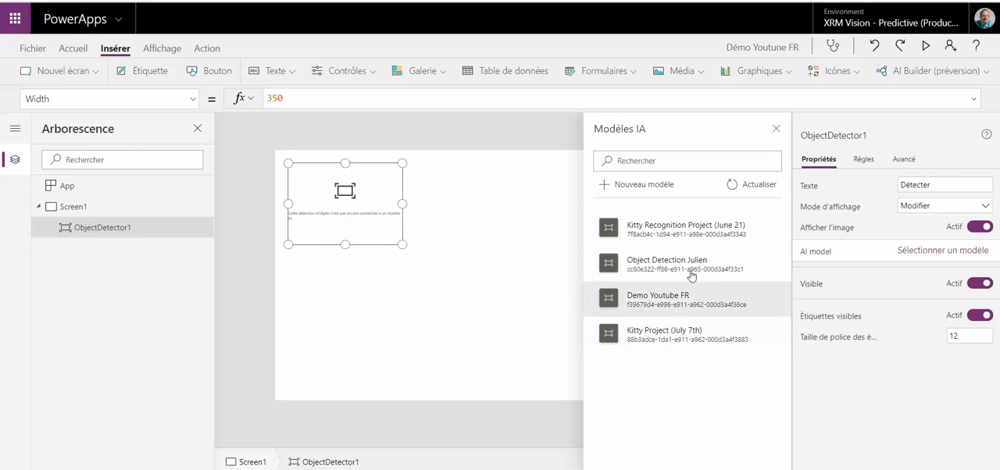
pyautogui.click(694, 235)
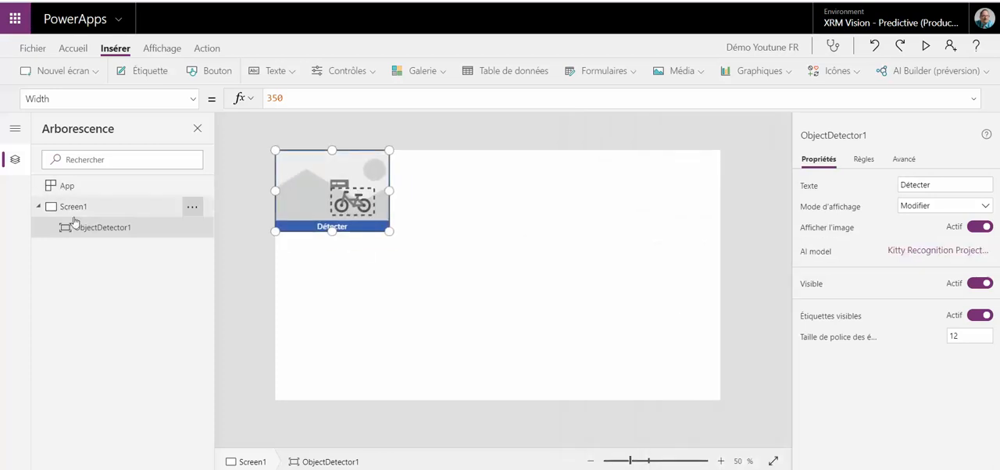
# Step: Rename the object detector as od21juin
pyautogui.click(193, 231)
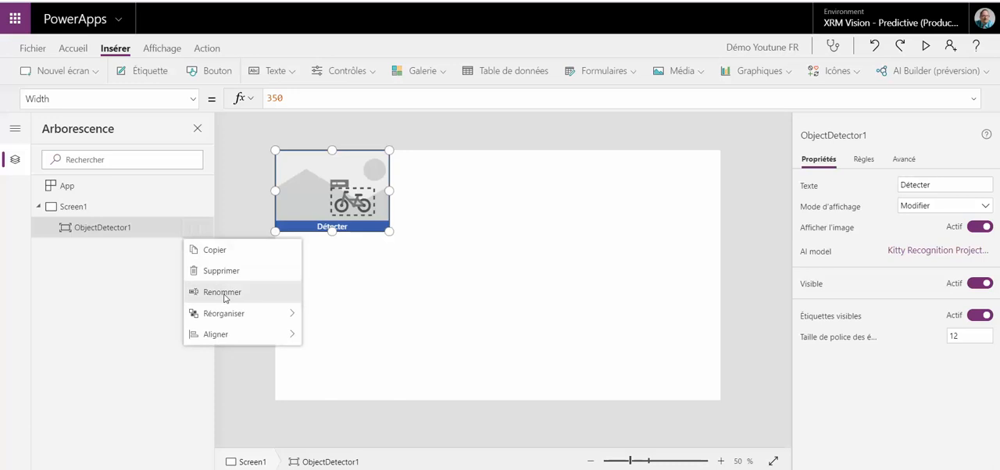
pyautogui.click(220, 291)
pyautogui.write('od21juin')
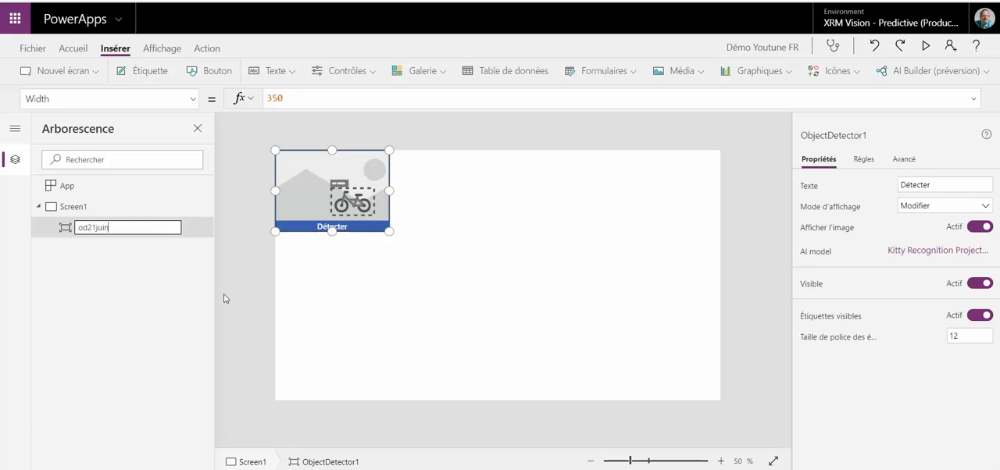
pyautogui.press('Return')
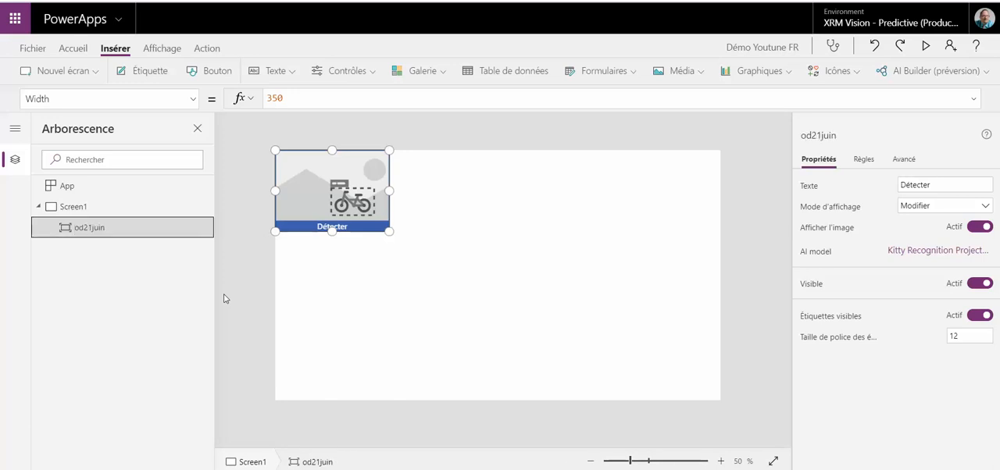
# Step: Enlarge the object detector to a width of about 454 and move it slightly down, leaving space above it
pyautogui.click(399, 255)
pyautogui.click(385, 228)
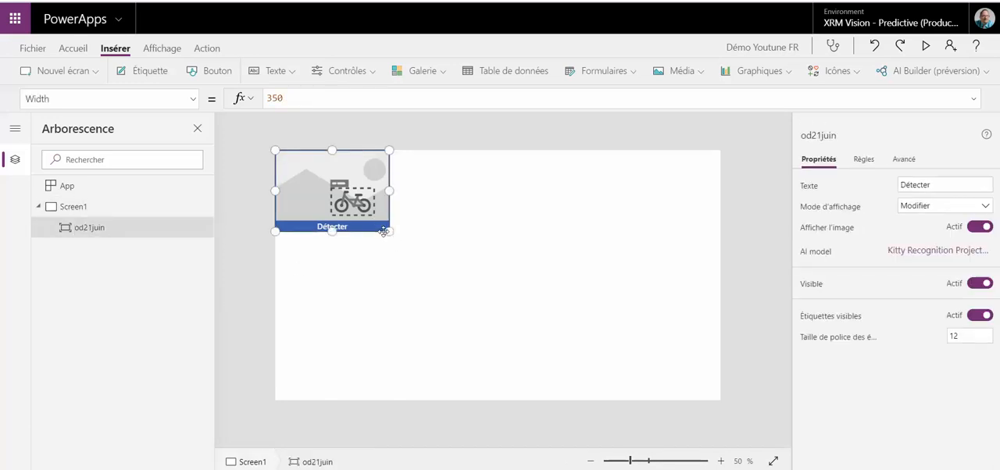
pyautogui.moveTo(389, 231); pyautogui.dragTo(429, 270)
pyautogui.moveTo(396, 242); pyautogui.dragTo(397, 262)
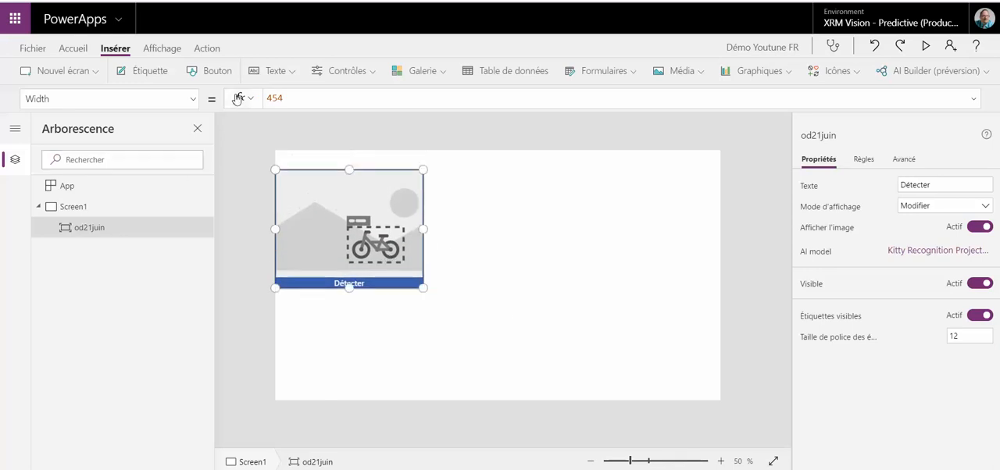
# Step: Insert a label 454 wide and 60 high directly above the object detector and set its text to "21 juin"
pyautogui.click(166, 72)
pyautogui.moveTo(323, 160); pyautogui.dragTo(423, 169)
pyautogui.doubleClick(287, 97)
pyautogui.write('21 juin"')
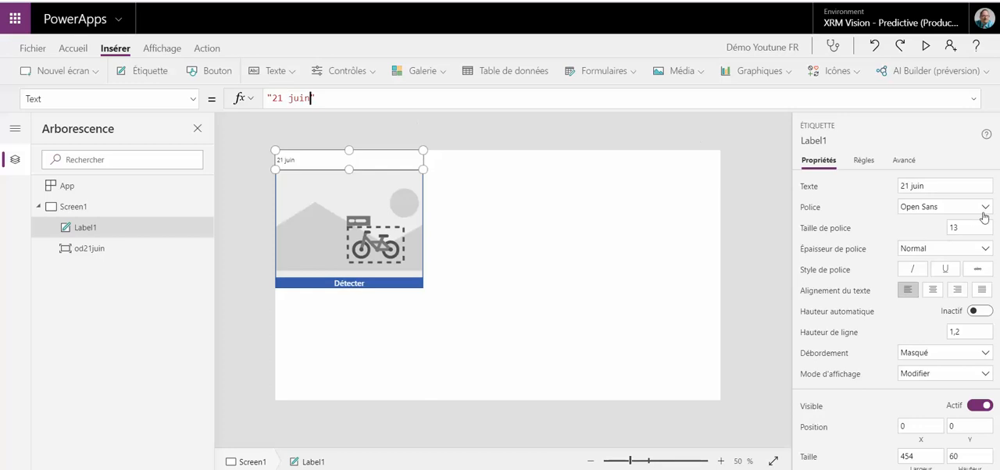
# Step: Set the label's font size to 24 and deselect it
pyautogui.moveTo(965, 227); pyautogui.dragTo(935, 231)
pyautogui.write('24')
pyautogui.press('Tab')
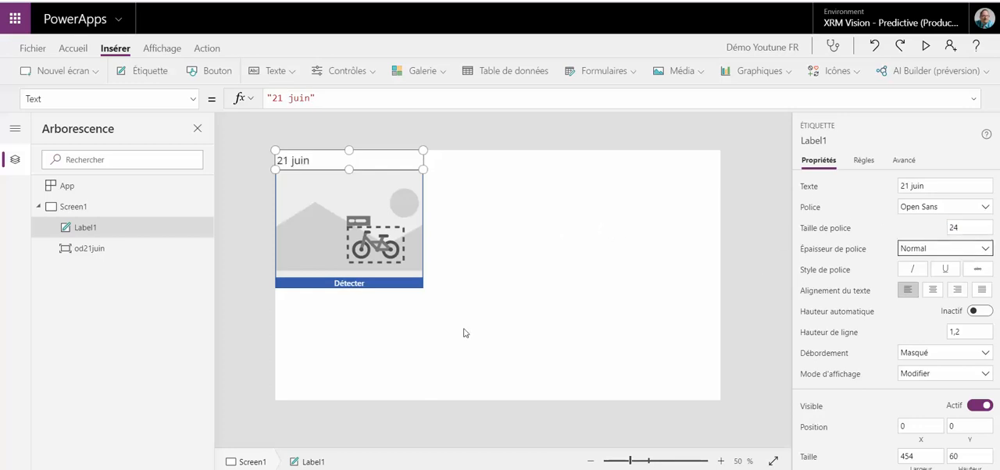
pyautogui.click(427, 333)
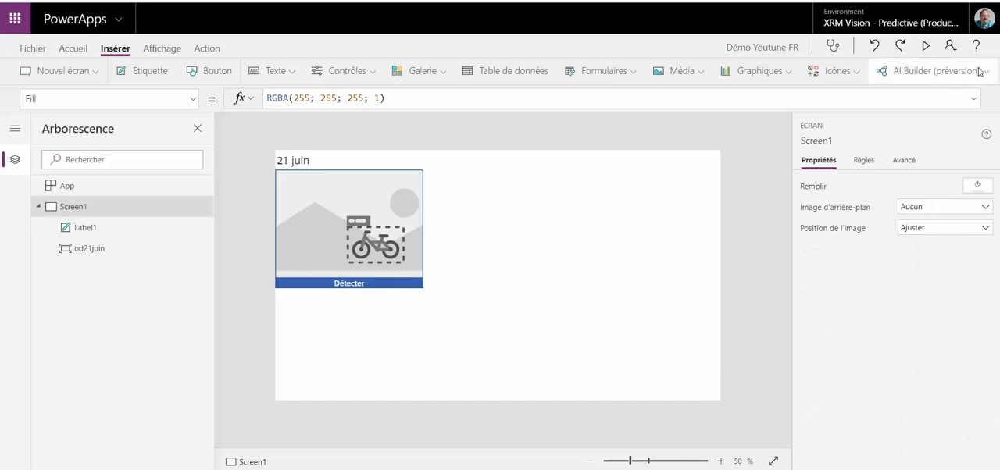
# Step: Preview the app and run object detection on the tuxnturtle image
pyautogui.click(926, 48)
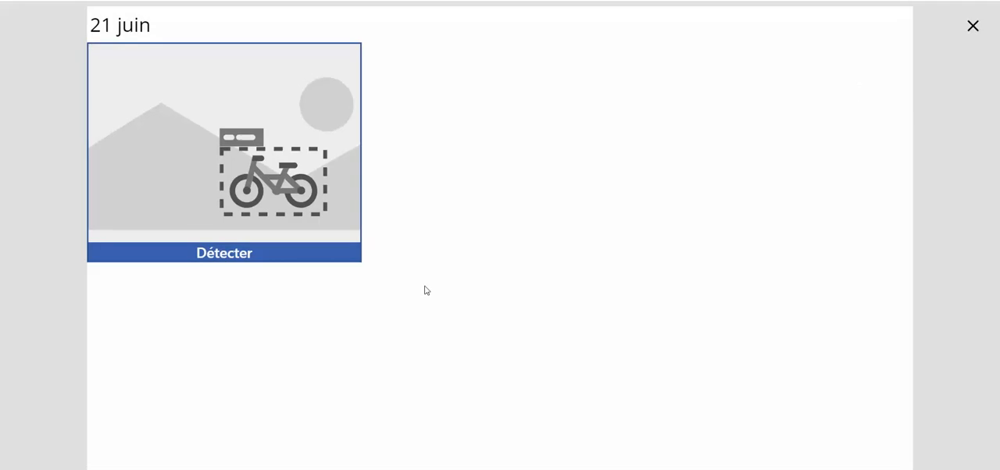
pyautogui.click(272, 257)
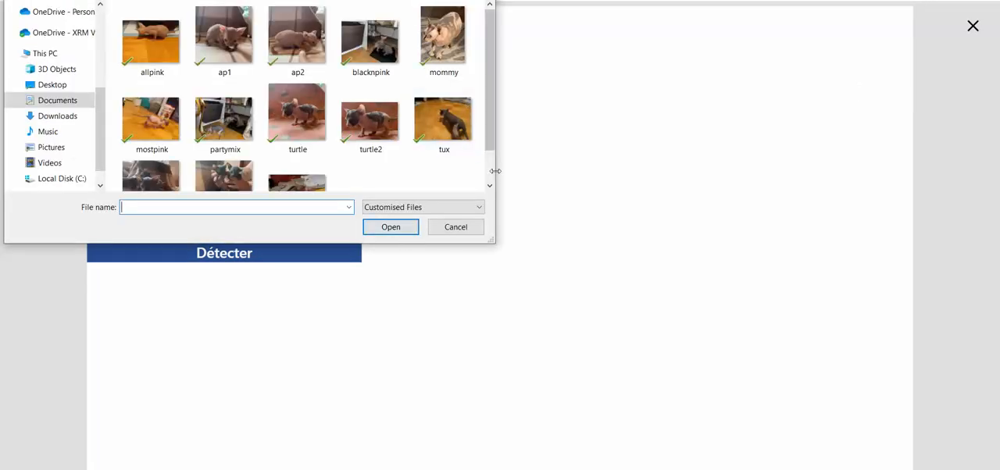
pyautogui.scroll(-2, 492, 179)
pyautogui.click(300, 153)
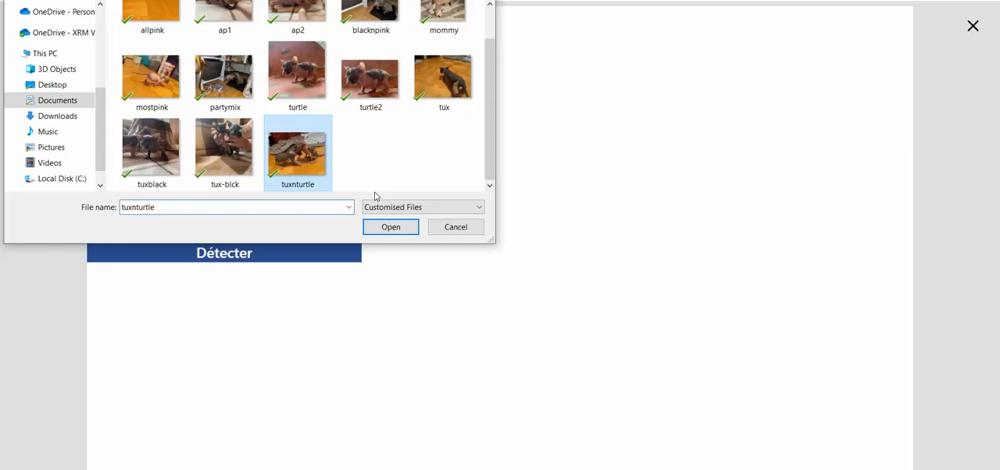
pyautogui.click(384, 226)
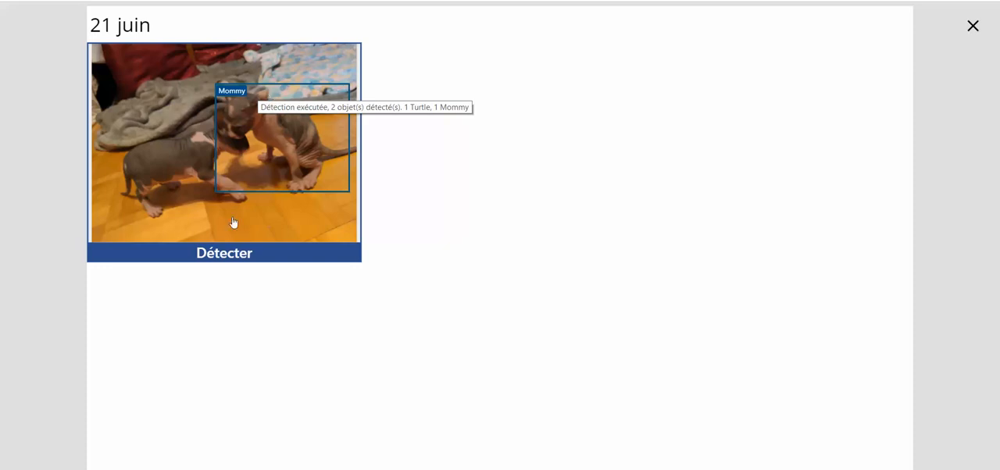
# Step: Exit the preview and dismiss the canvas testing tip, opting not to see it again
pyautogui.click(973, 26)
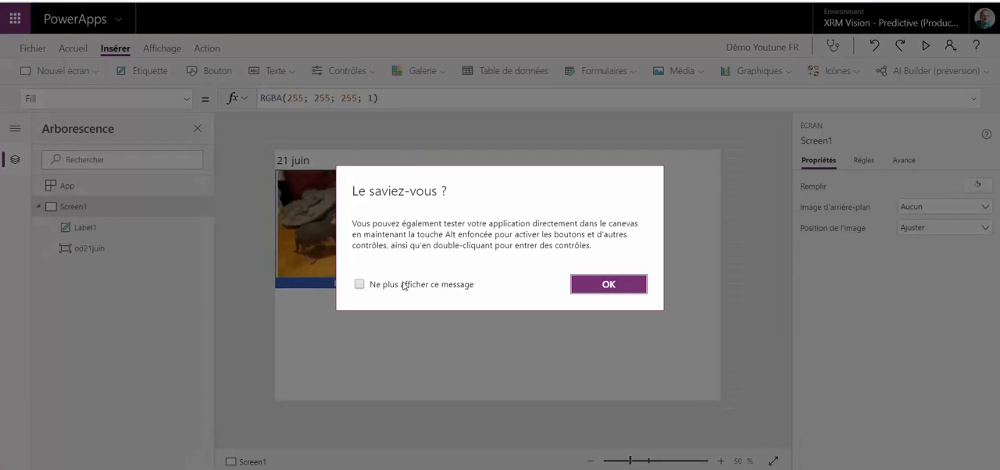
pyautogui.click(361, 286)
pyautogui.click(608, 284)
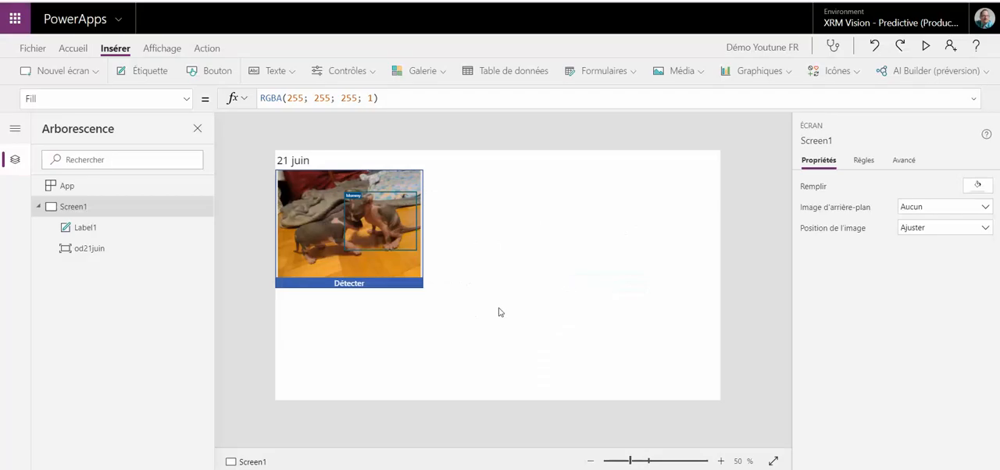
# Step: Insert a vertical gallery below the detector at X 0, Y 424, sized 454 by 344, using the Titre et sous-titre layout
pyautogui.click(422, 76)
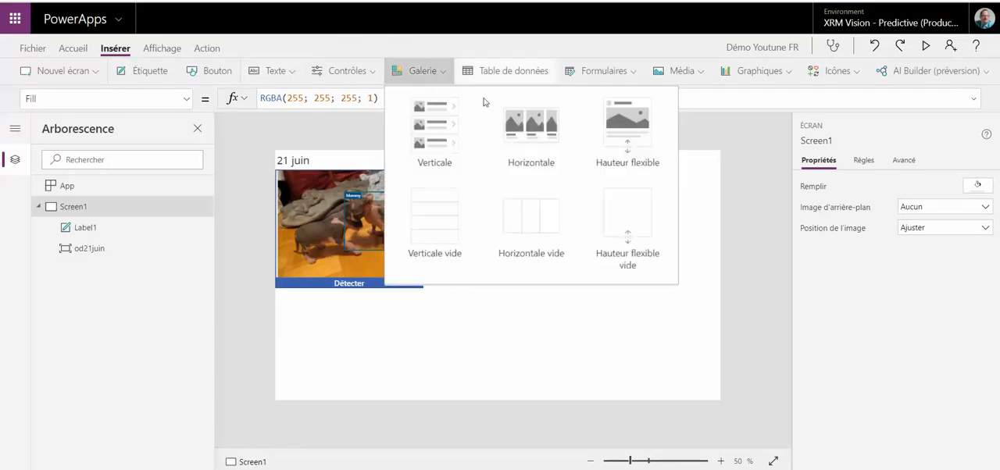
pyautogui.click(435, 144)
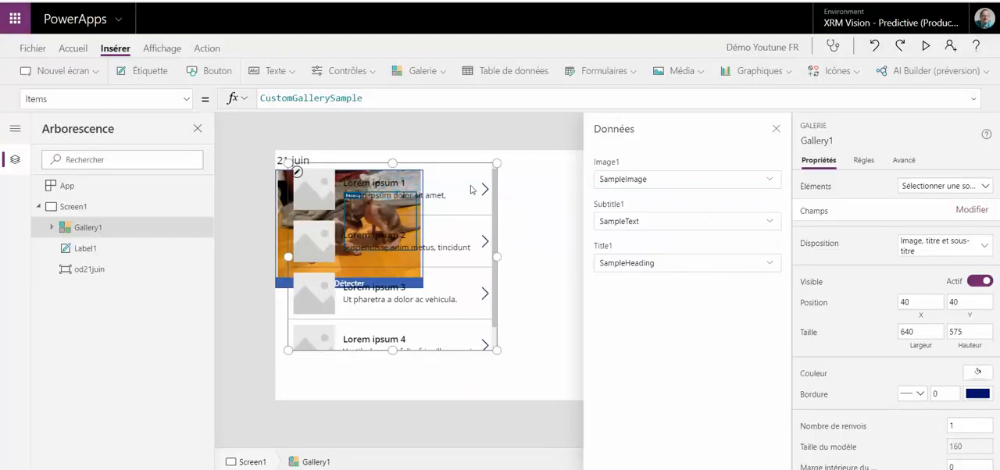
pyautogui.moveTo(392, 162); pyautogui.dragTo(373, 293)
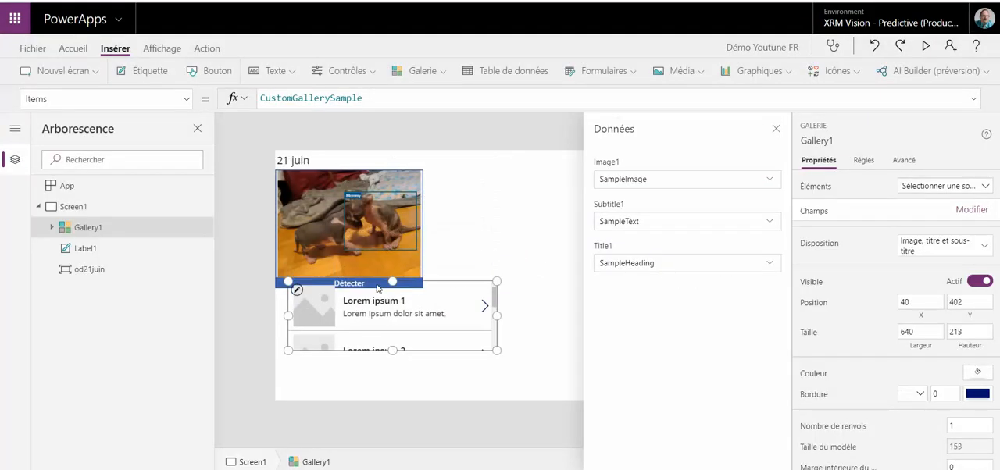
pyautogui.moveTo(289, 319); pyautogui.dragTo(275, 320)
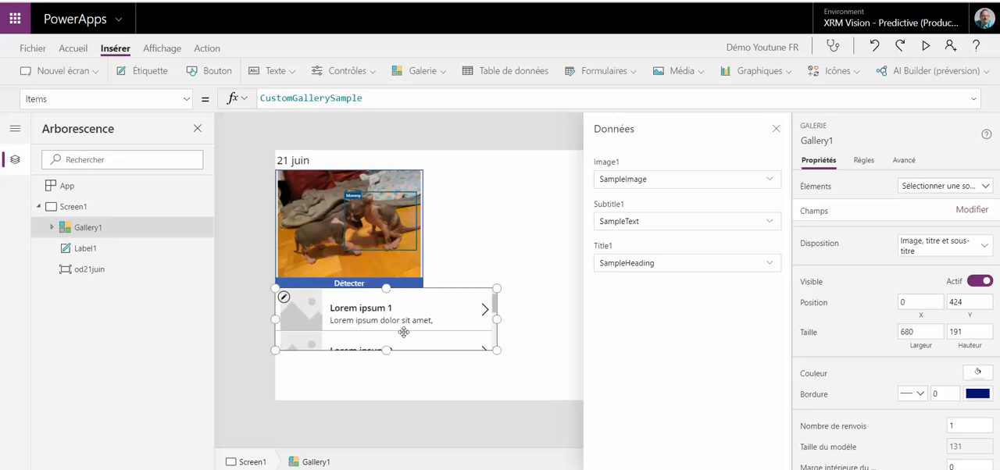
pyautogui.moveTo(497, 350); pyautogui.dragTo(422, 400)
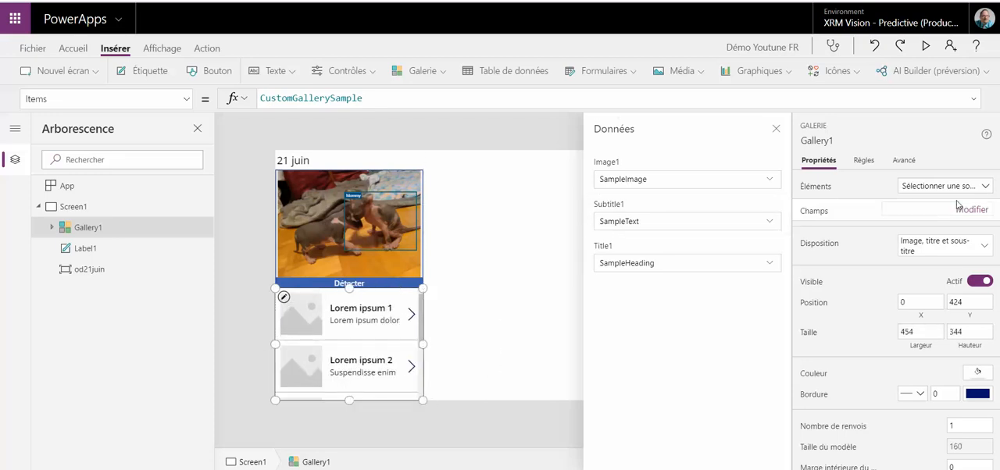
pyautogui.click(965, 249)
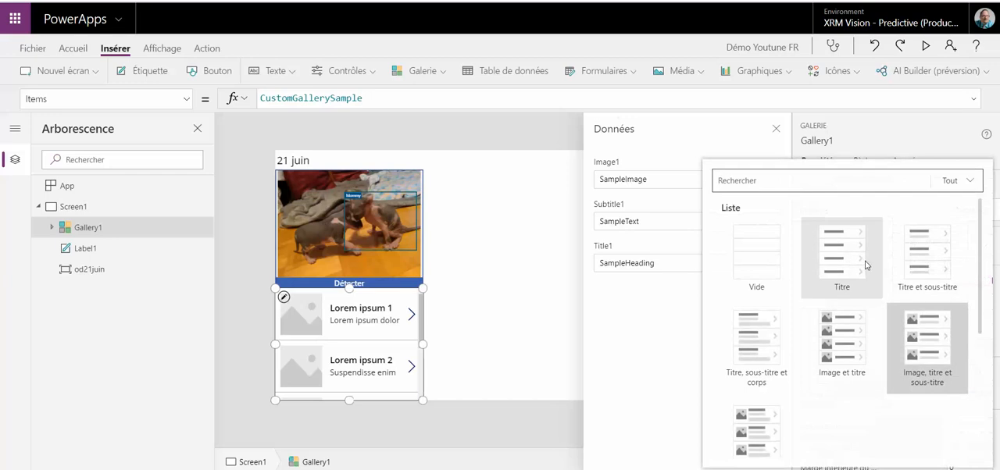
pyautogui.click(924, 258)
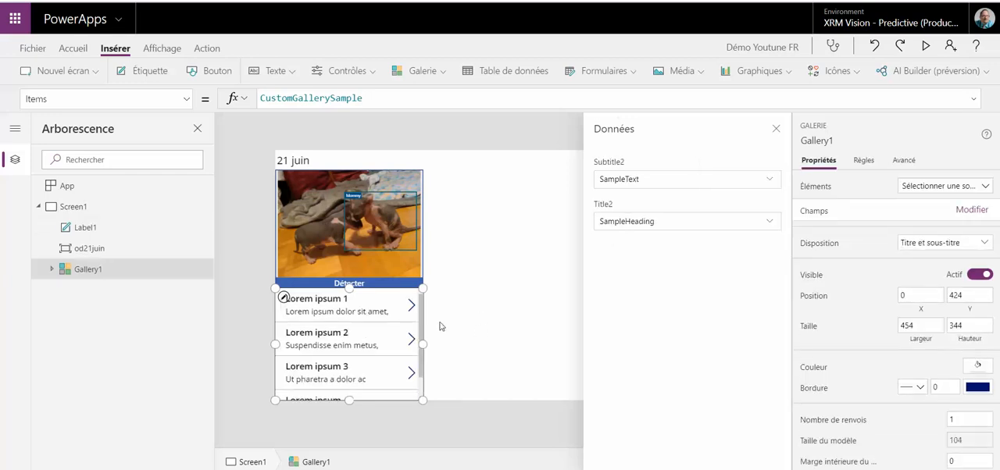
# Step: Rename the gallery gl21juin
pyautogui.rightClick(194, 270)
pyautogui.click(223, 335)
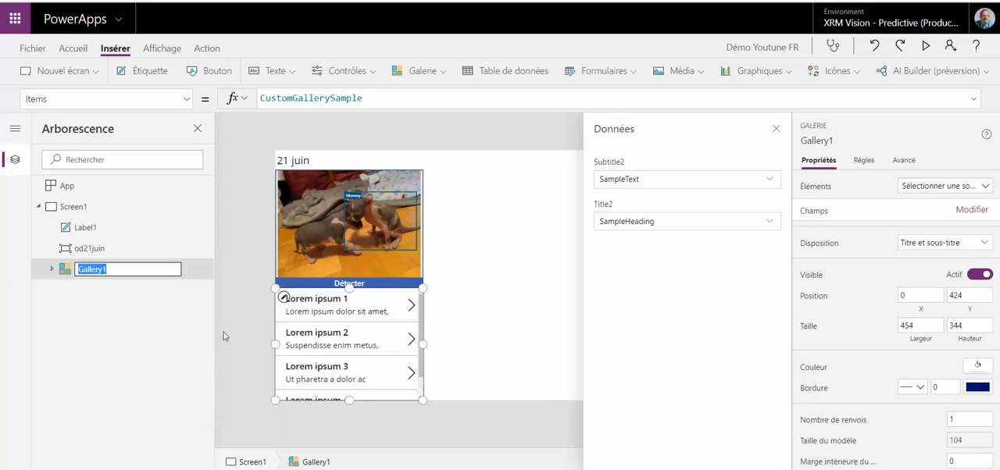
pyautogui.write('gl21juin')
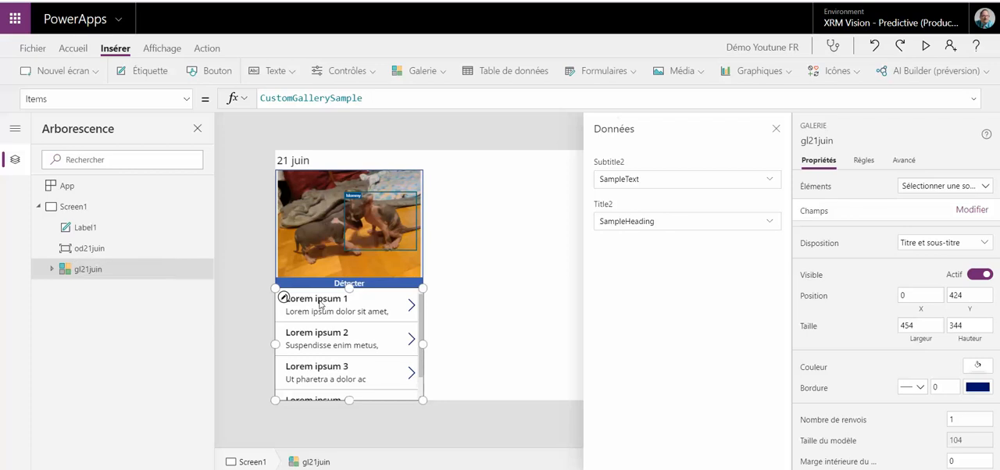
# Step: Set the gallery's Items formula to od21juin.VisionObjects
pyautogui.doubleClick(321, 95)
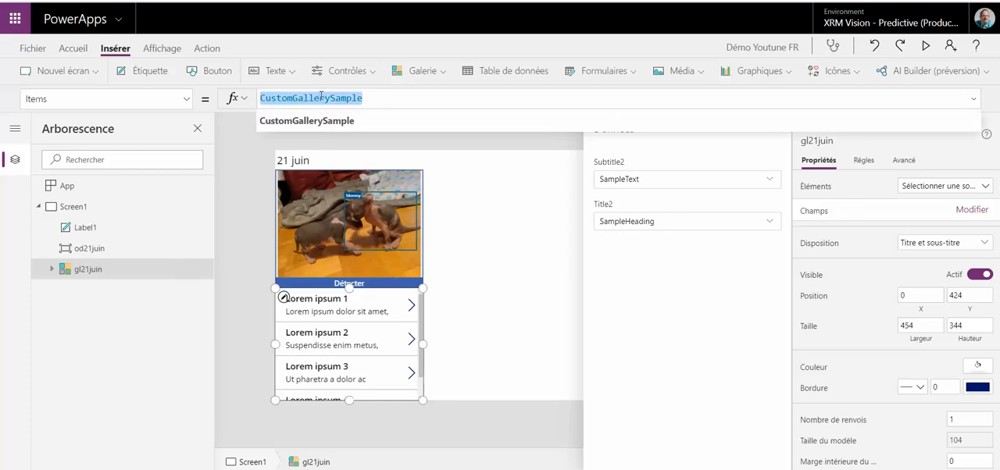
pyautogui.write('od21juin.')
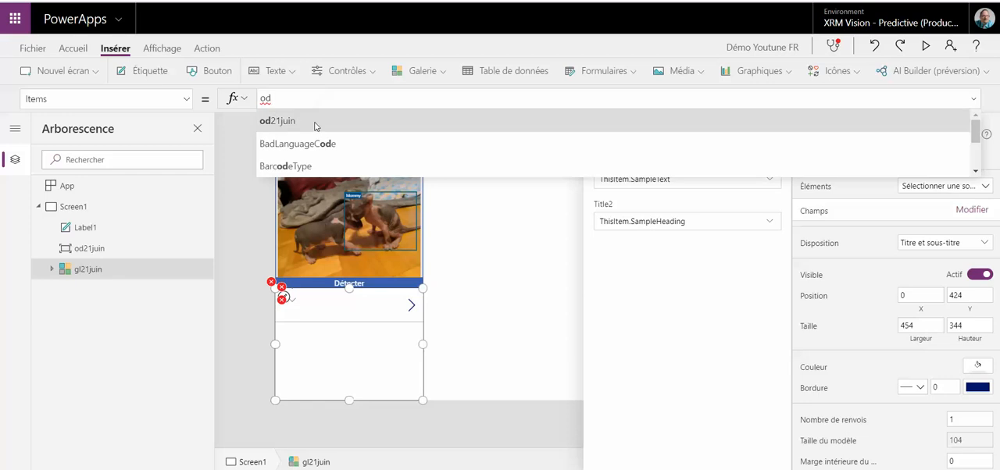
pyautogui.click(316, 124)
pyautogui.write('.')
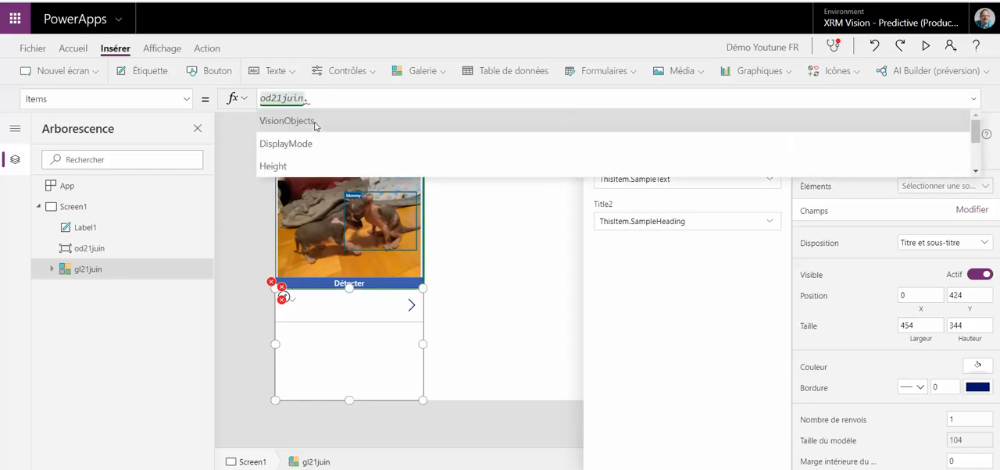
pyautogui.click(287, 121)
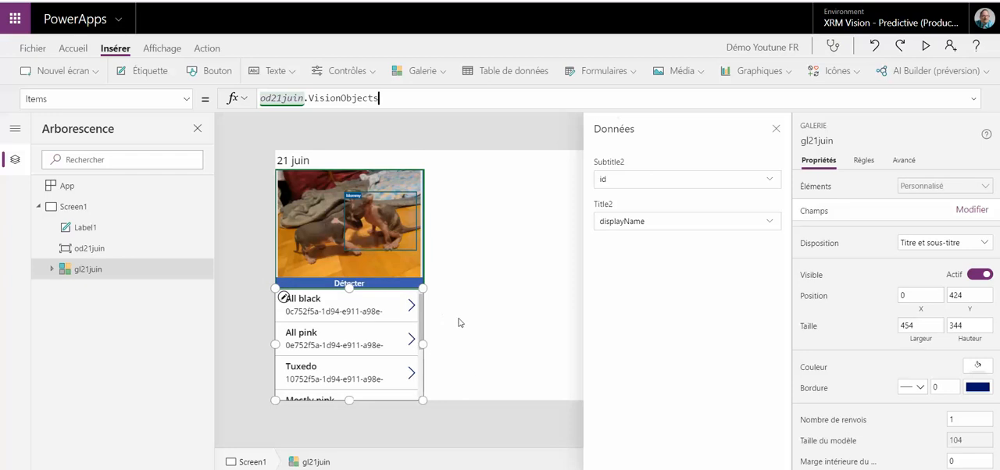
# Step: Delete the next-arrow icon from the gallery template
pyautogui.scroll(-3, 421, 318)
pyautogui.scroll(3, 416, 323)
pyautogui.scroll(1, 415, 324)
pyautogui.click(410, 319)
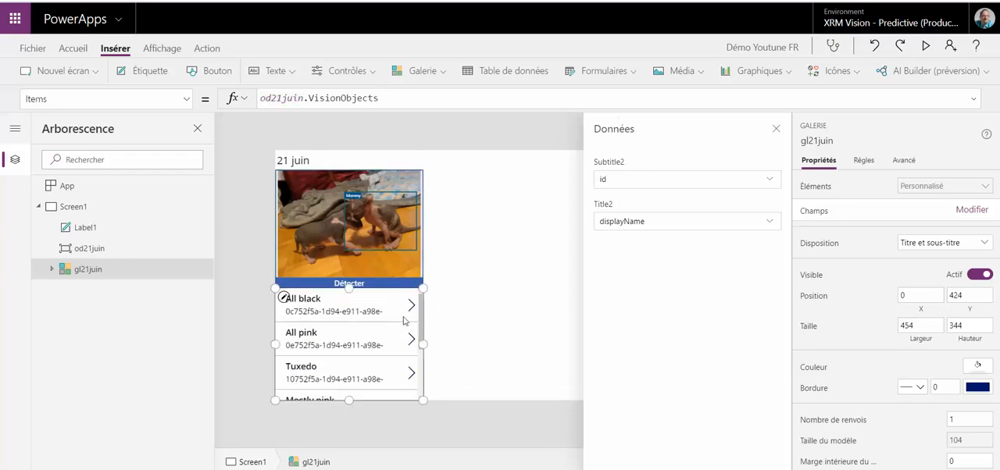
pyautogui.click(414, 309)
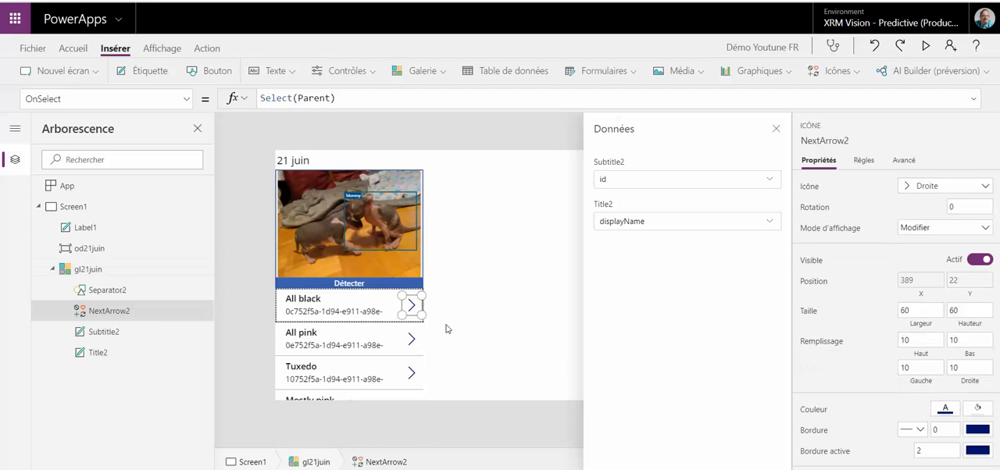
pyautogui.press('Delete')
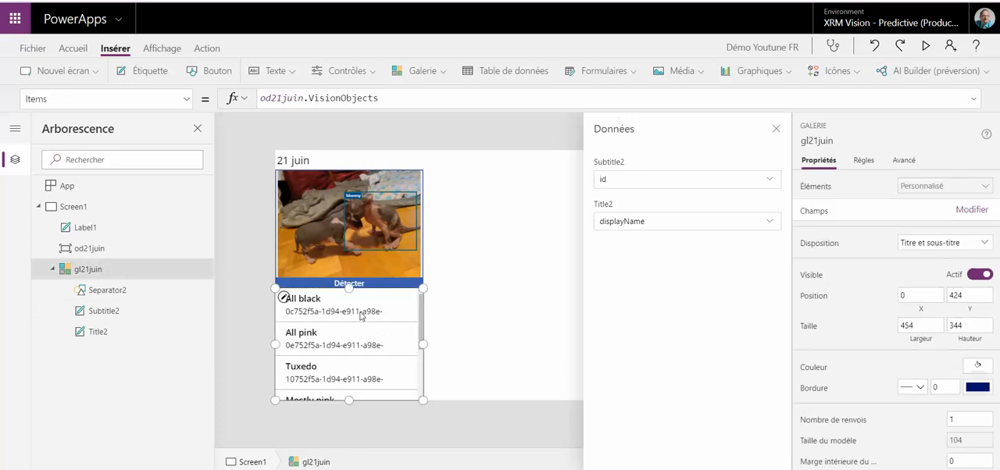
# Step: Bind the gallery's Subtitle2 label to the count field and deselect it
pyautogui.click(356, 310)
pyautogui.click(354, 310)
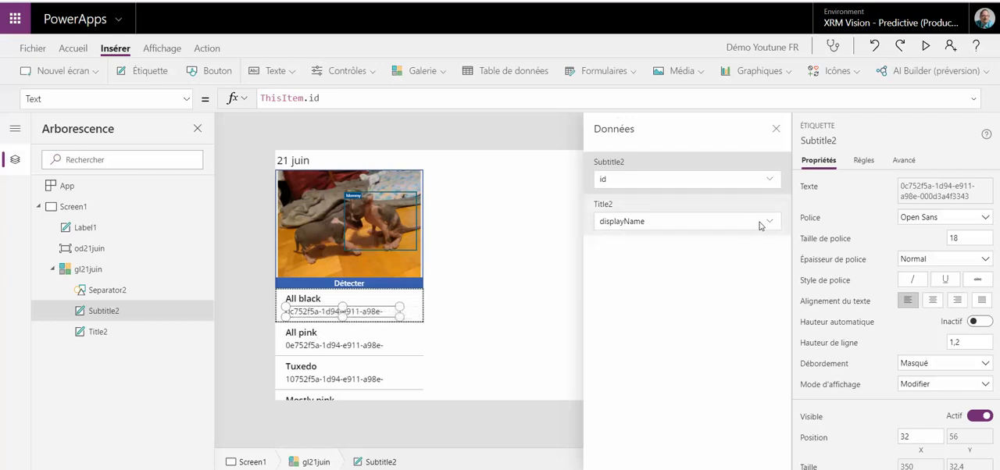
pyautogui.click(730, 180)
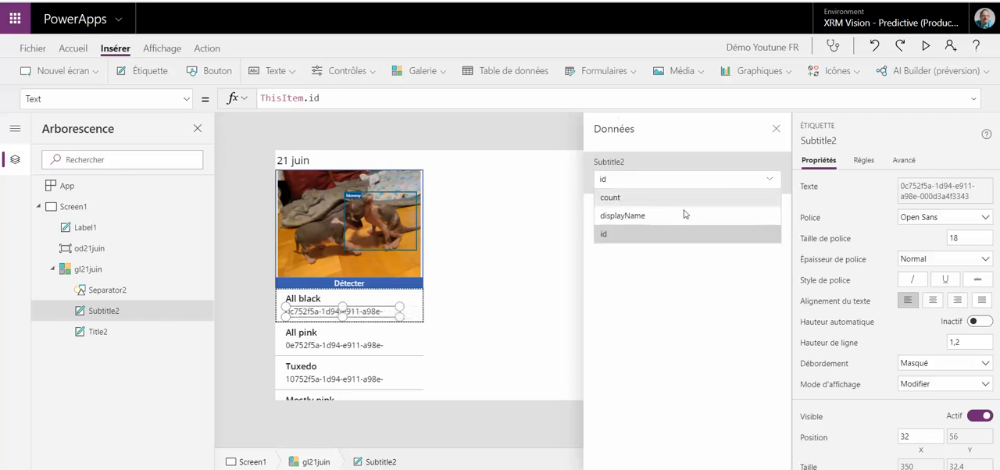
pyautogui.click(624, 204)
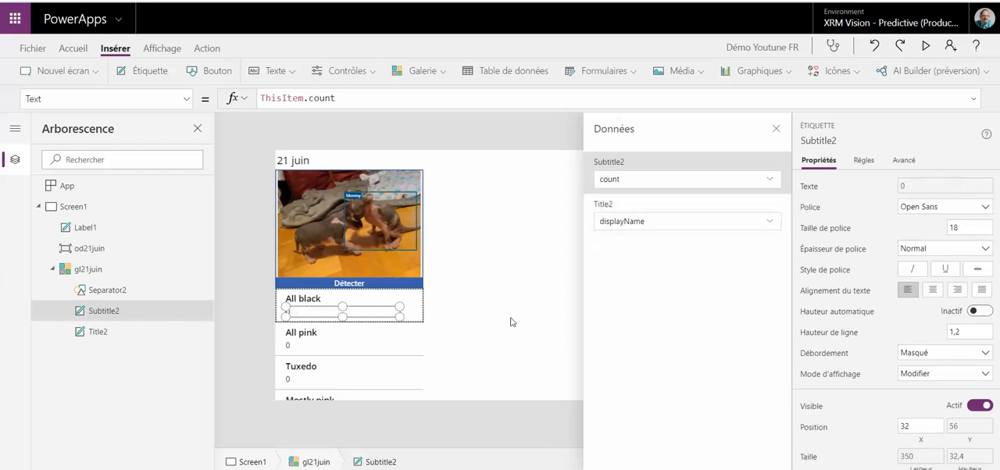
pyautogui.click(512, 322)
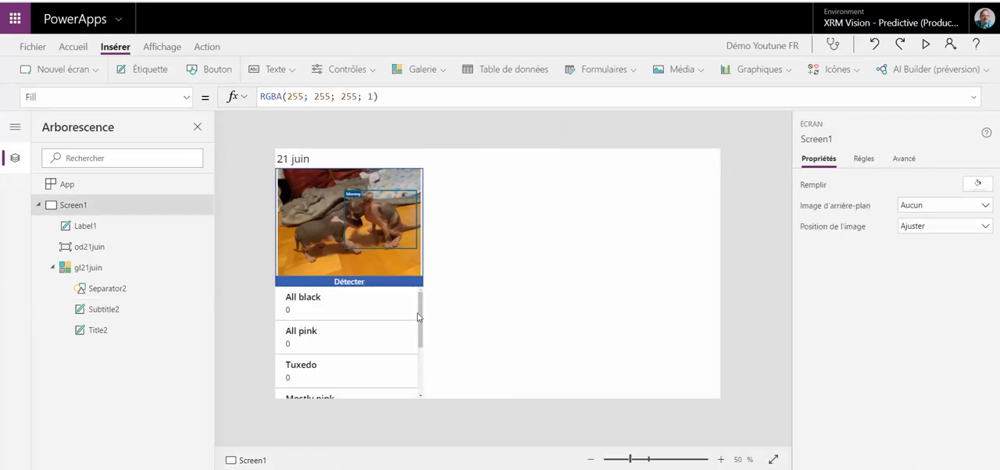
# Step: Examine the per-object counts in the gallery, both on the canvas and in the app preview
pyautogui.moveTo(419, 306); pyautogui.dragTo(424, 353)
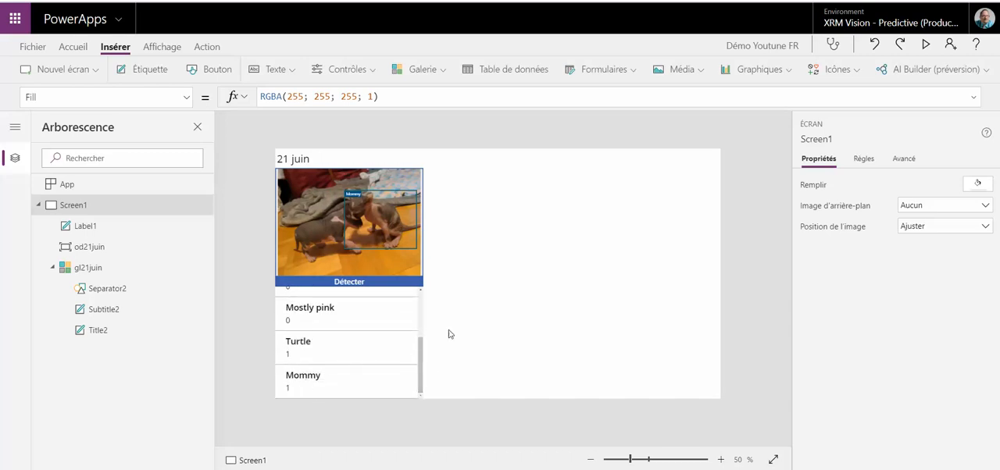
pyautogui.click(926, 45)
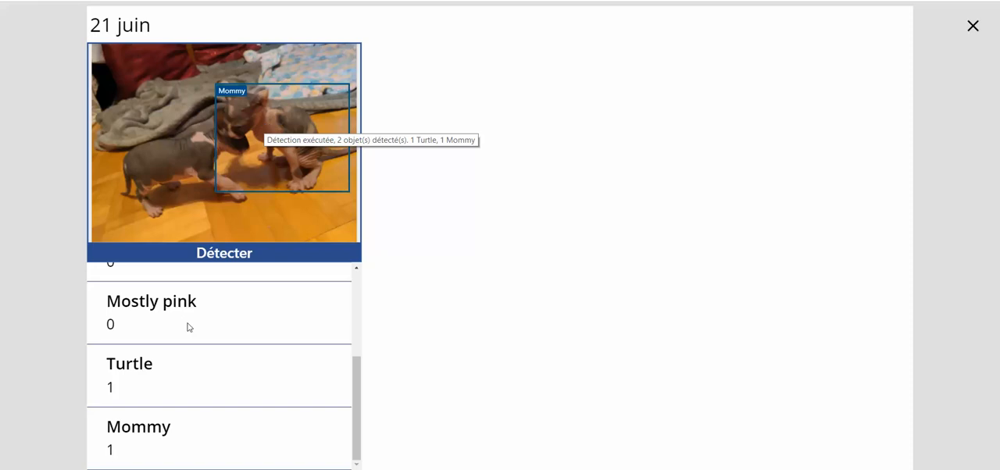
pyautogui.click(972, 25)
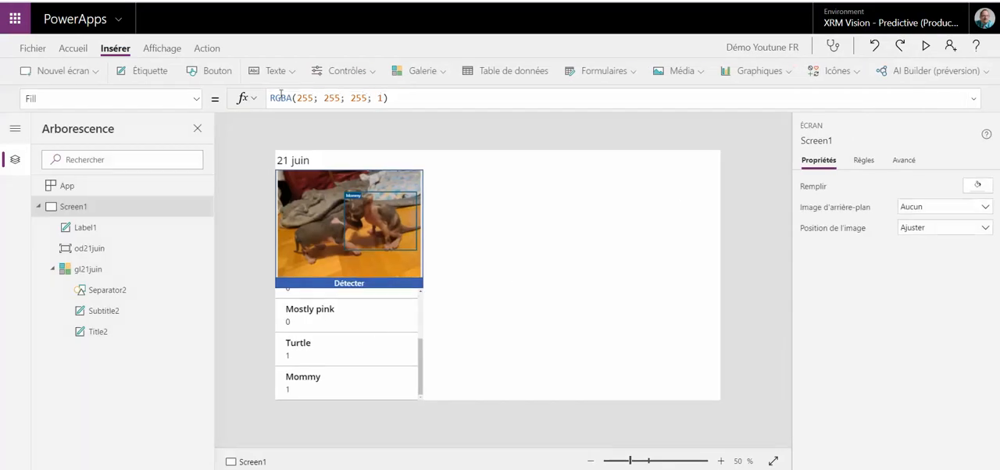
# Step: Change the gallery's Items formula to Filter(od21juin.VisionObjects;count>0) so only detected objects are listed
pyautogui.click(346, 317)
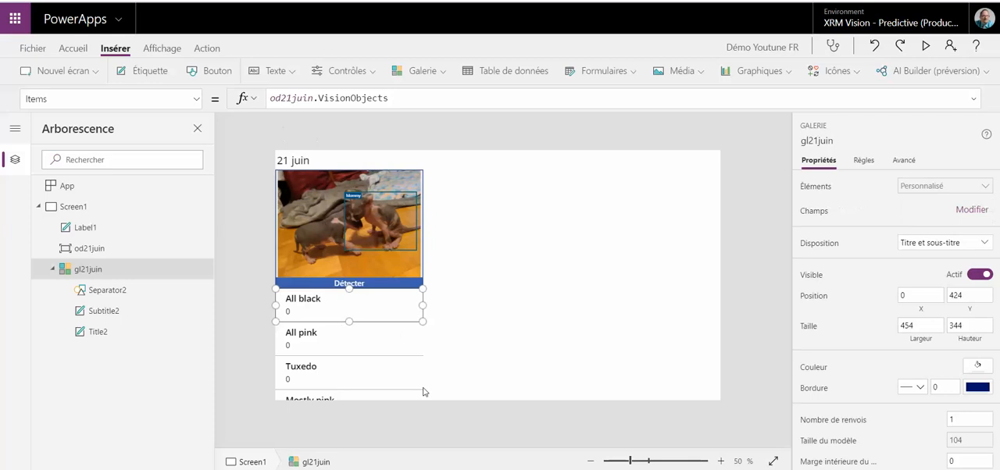
pyautogui.click(127, 272)
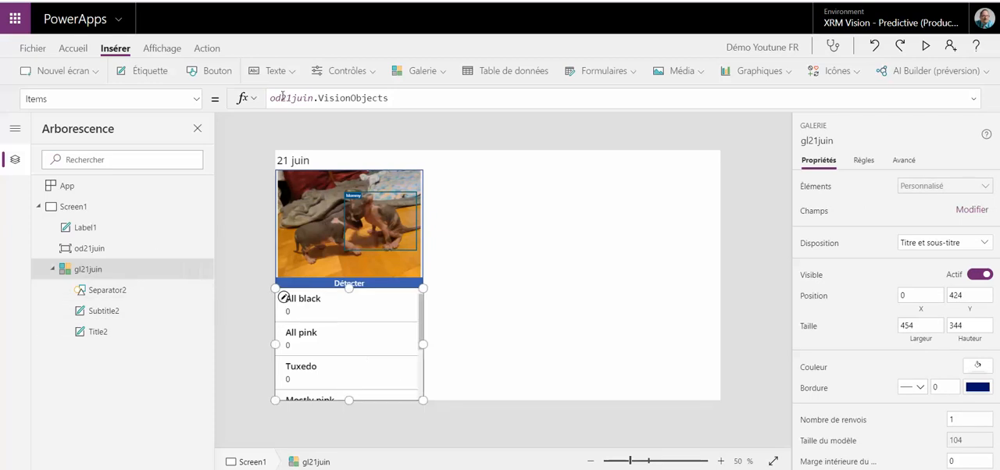
pyautogui.click(272, 99)
pyautogui.write('Filter(')
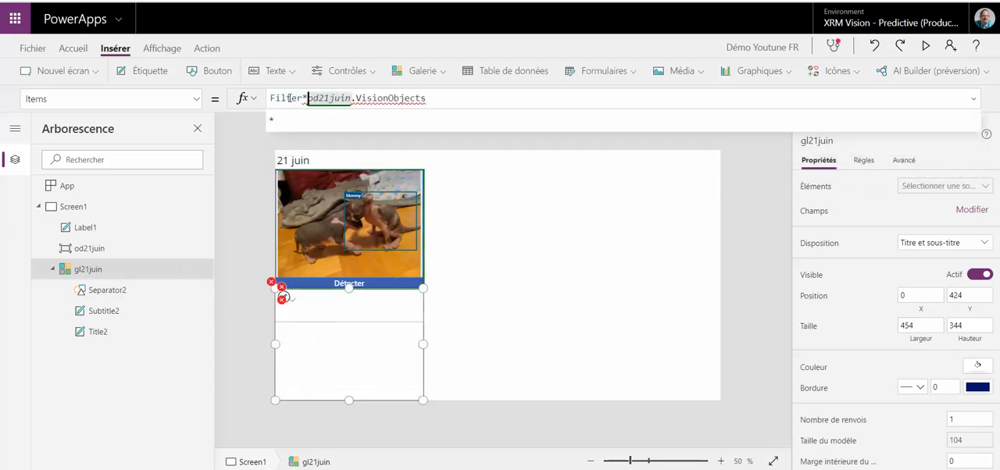
pyautogui.click(484, 99)
pyautogui.write(',')
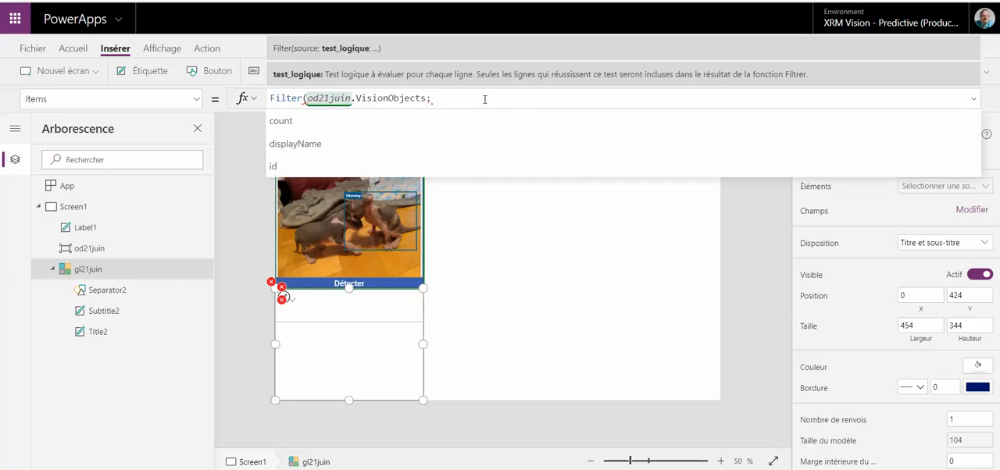
pyautogui.write('count>0)')
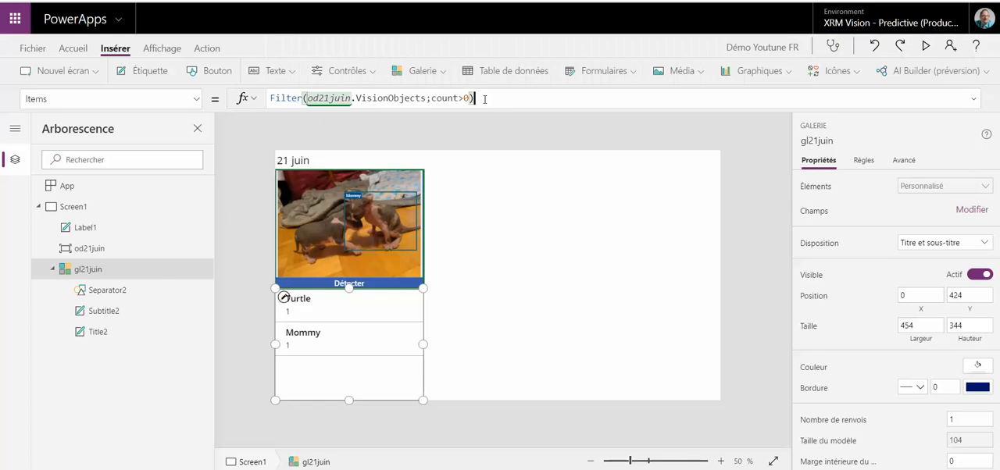
pyautogui.click(508, 268)
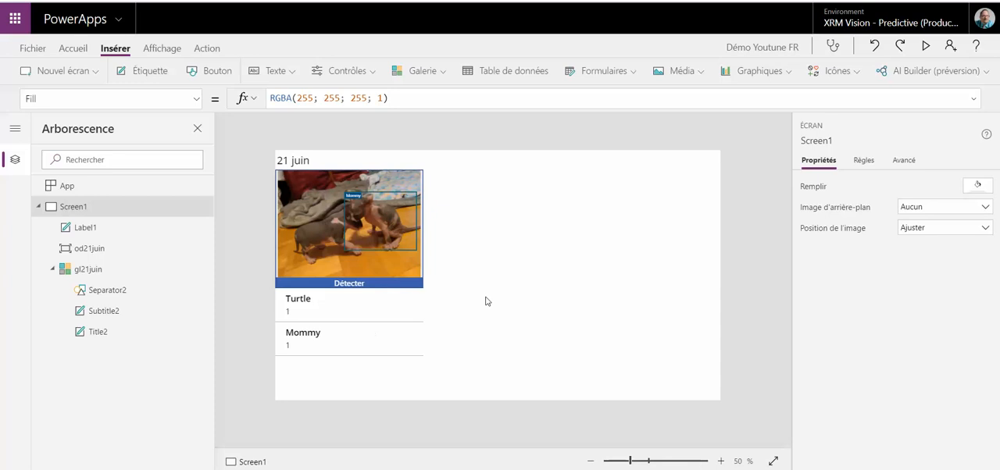
# Step: Duplicate the label, detector and gallery together and place the copies beside the originals at X 471
pyautogui.click(359, 333)
pyautogui.keyDown('shift'); pyautogui.click(279, 226); pyautogui.keyUp('shift')
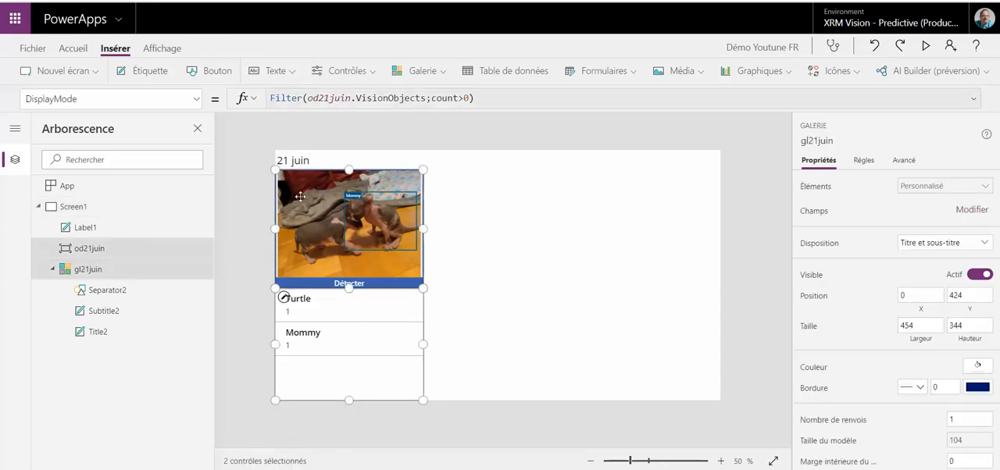
pyautogui.keyDown('shift'); pyautogui.click(298, 160); pyautogui.keyUp('shift')
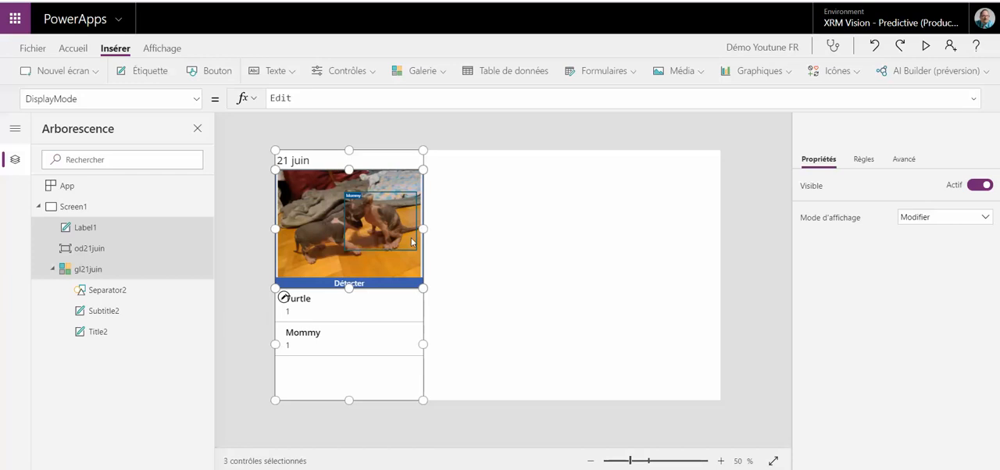
pyautogui.hotkey('ctrl', 'v')
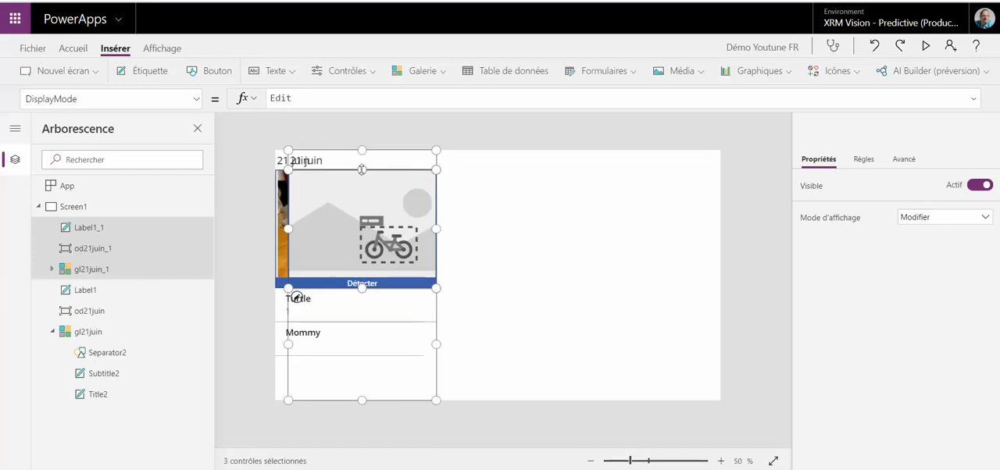
pyautogui.moveTo(352, 171); pyautogui.dragTo(491, 159)
pyautogui.click(612, 187)
# Step: Change the copied label's text to "7 juillet"
pyautogui.click(449, 162)
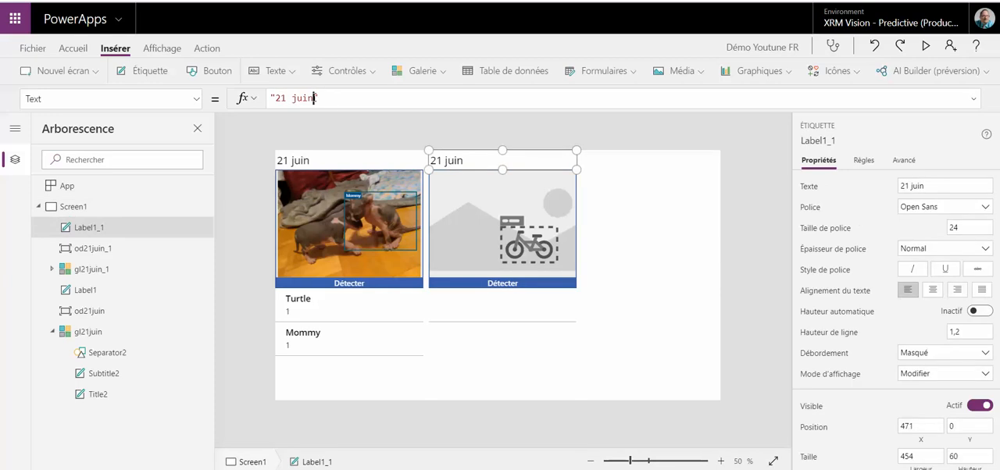
pyautogui.moveTo(315, 98); pyautogui.dragTo(275, 98)
pyautogui.write('7 juillet')
# Step: Switch the copied detector's AI model to Kitty Project (July 7th)
pyautogui.click(524, 225)
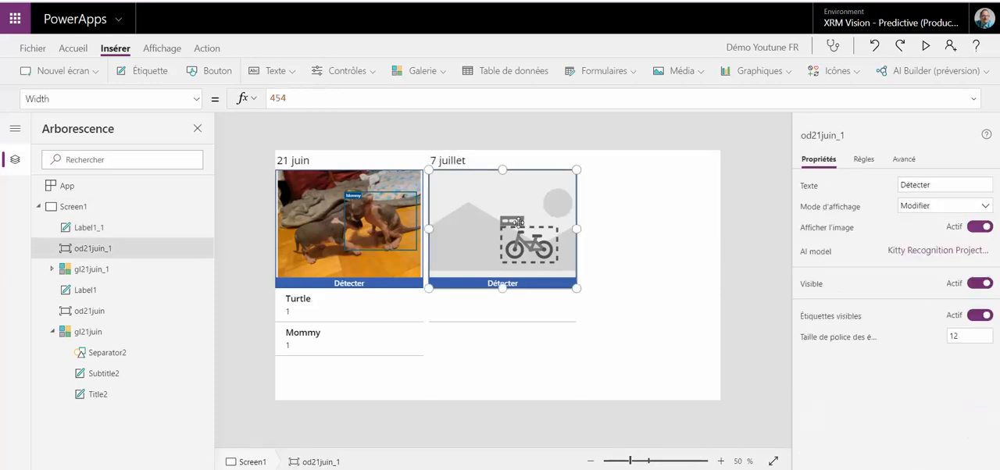
pyautogui.click(947, 255)
pyautogui.click(677, 336)
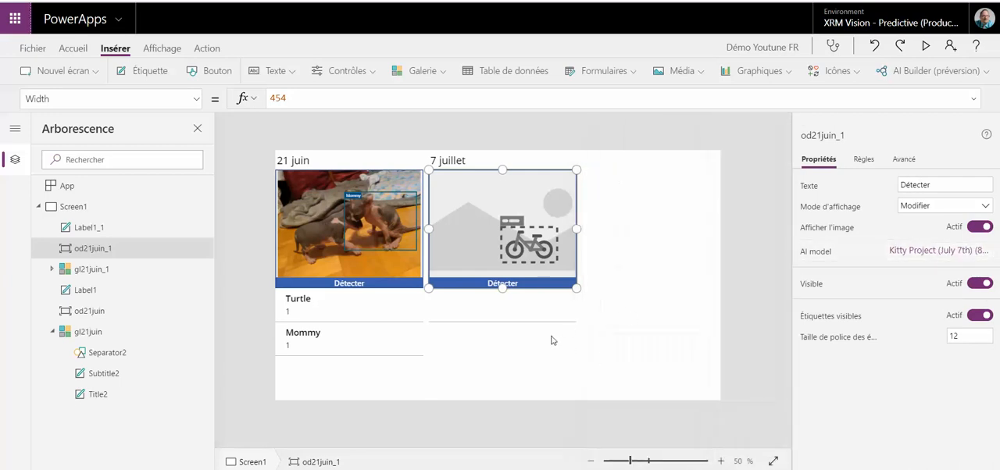
# Step: Preview the app, run the 7 juillet detector on the tuxnturtle image, and exit the preview
pyautogui.click(925, 46)
pyautogui.click(513, 256)
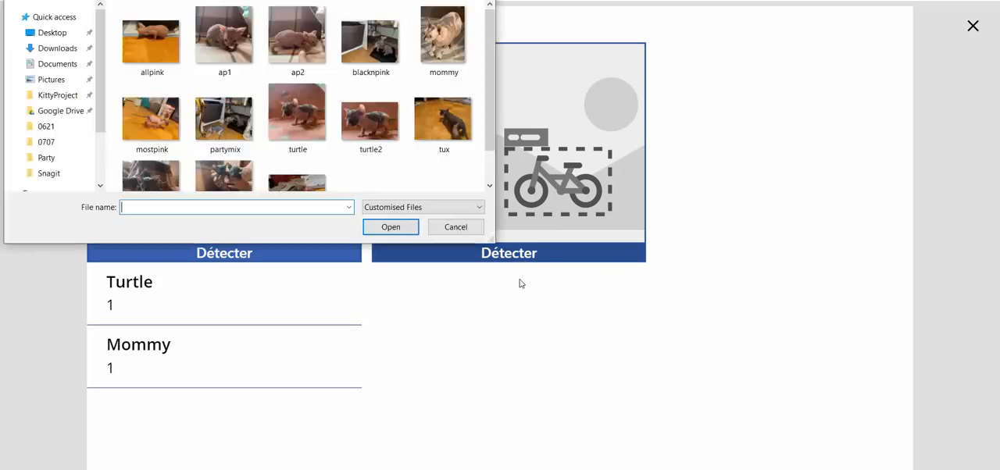
pyautogui.click(303, 186)
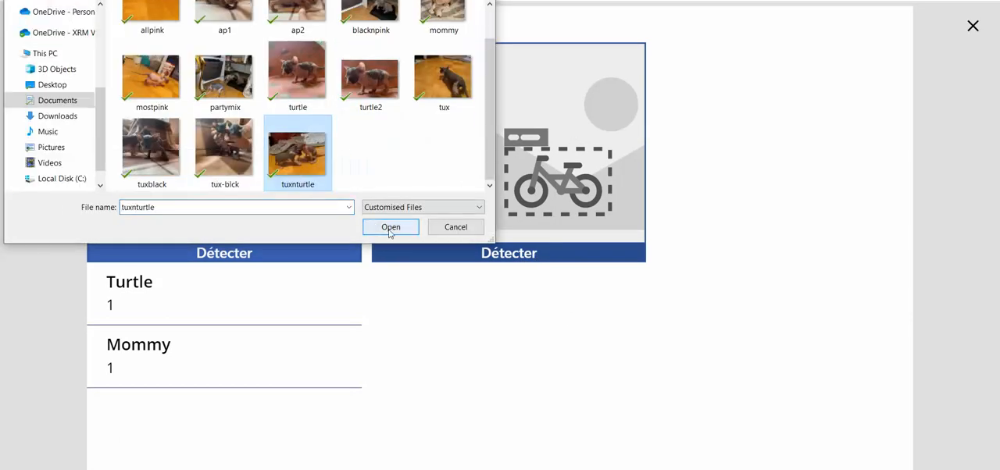
pyautogui.click(384, 227)
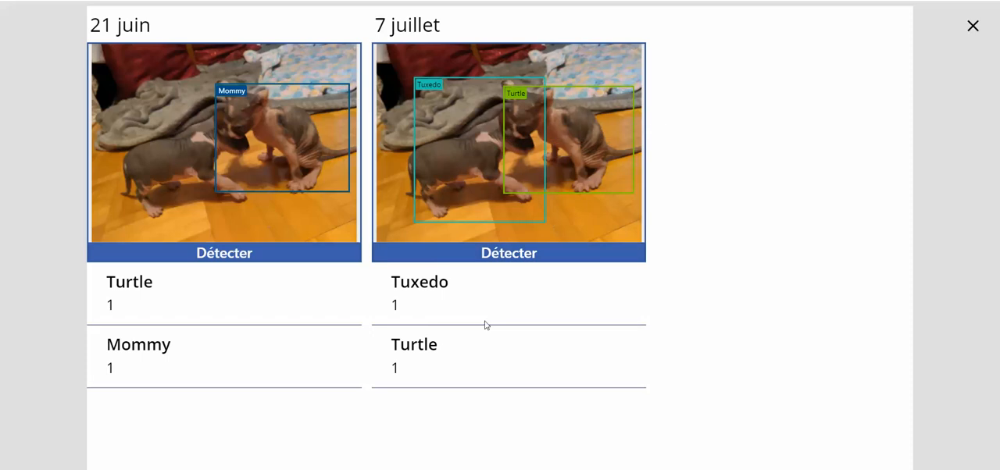
pyautogui.click(970, 26)
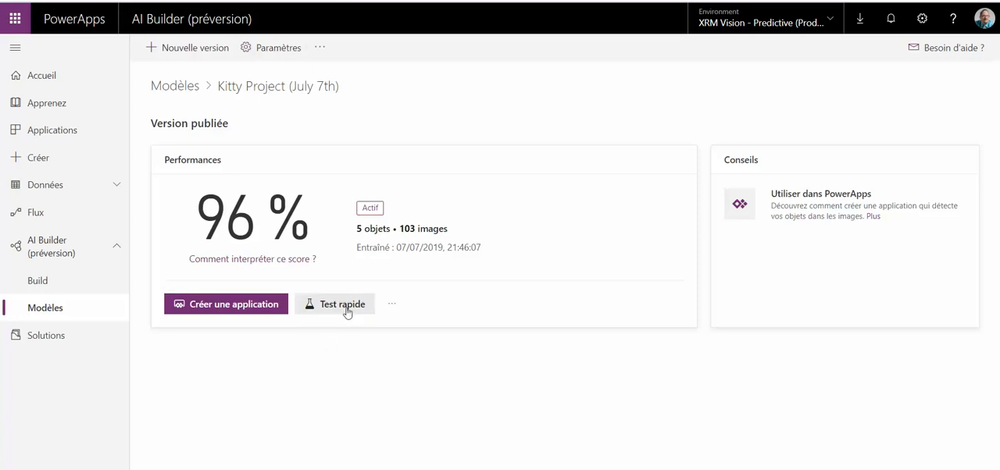
# Step: Open the Kitty Recognition Project (June 21) model in AI Builder and run a quick test on the tuxnturtle image
pyautogui.click(59, 308)
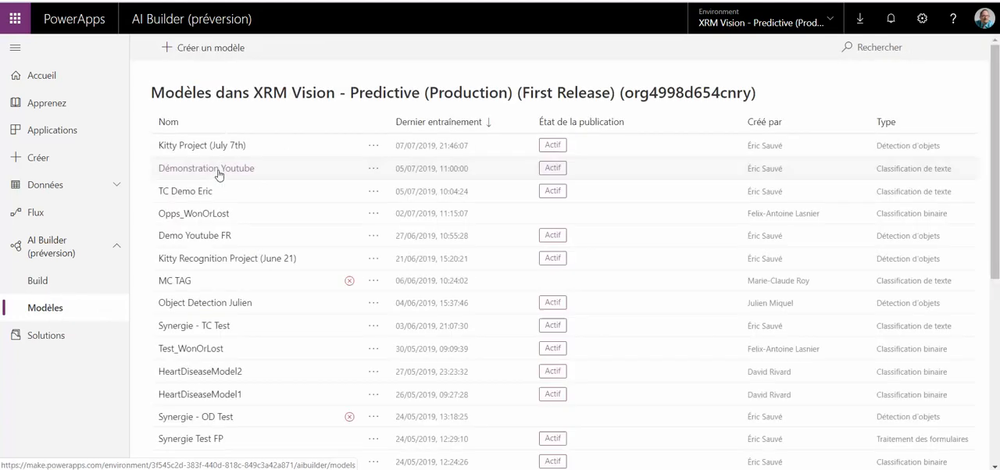
pyautogui.click(274, 259)
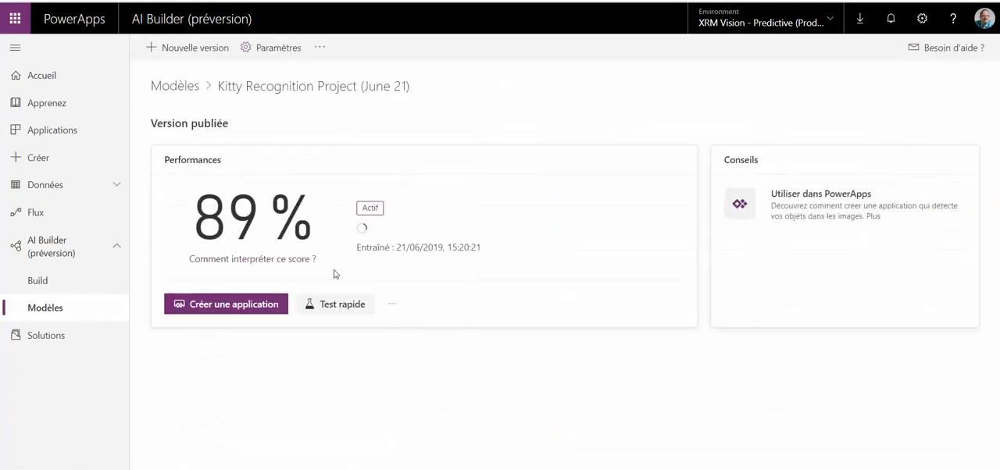
pyautogui.click(366, 306)
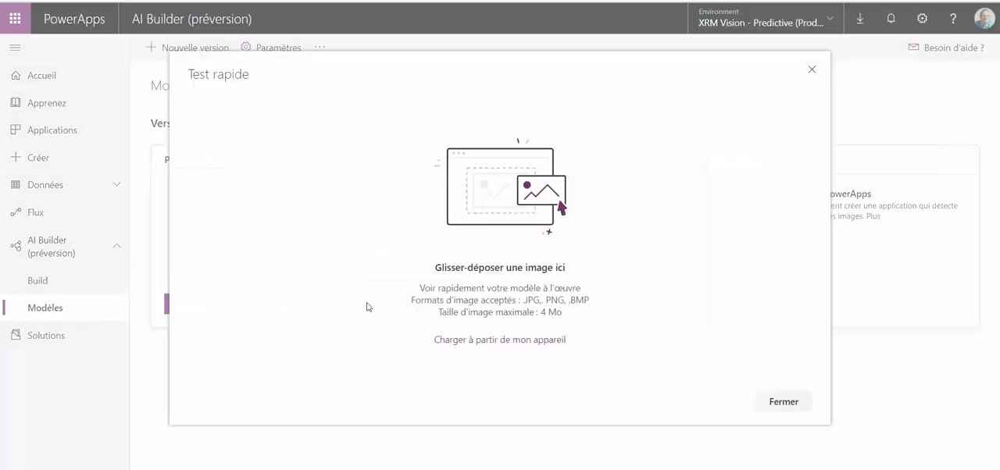
pyautogui.click(512, 341)
pyautogui.click(361, 186)
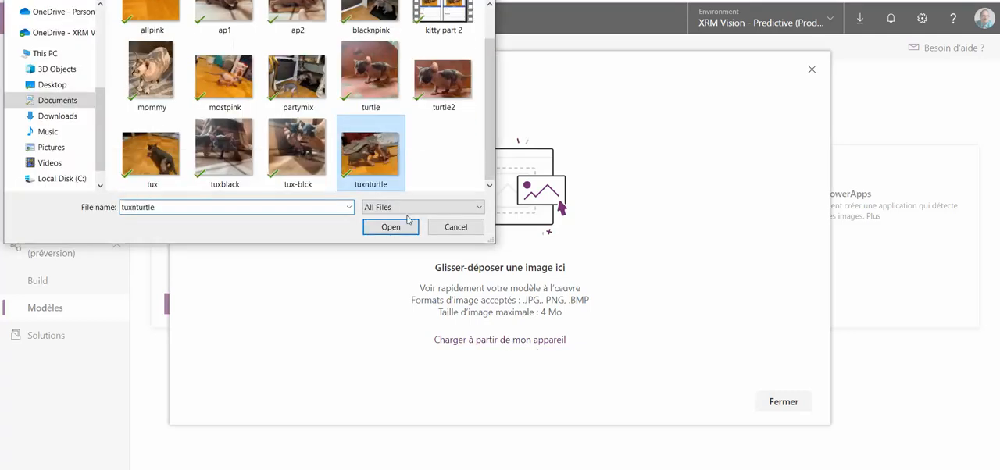
pyautogui.click(397, 232)
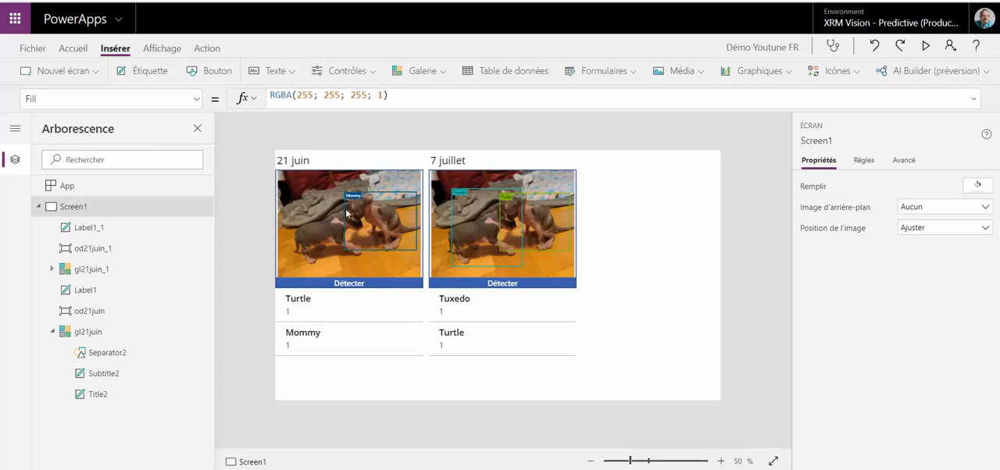
# Step: Return to the canvas app and preview the 21 juin and 7 juillet detectors side by side
pyautogui.click(926, 45)
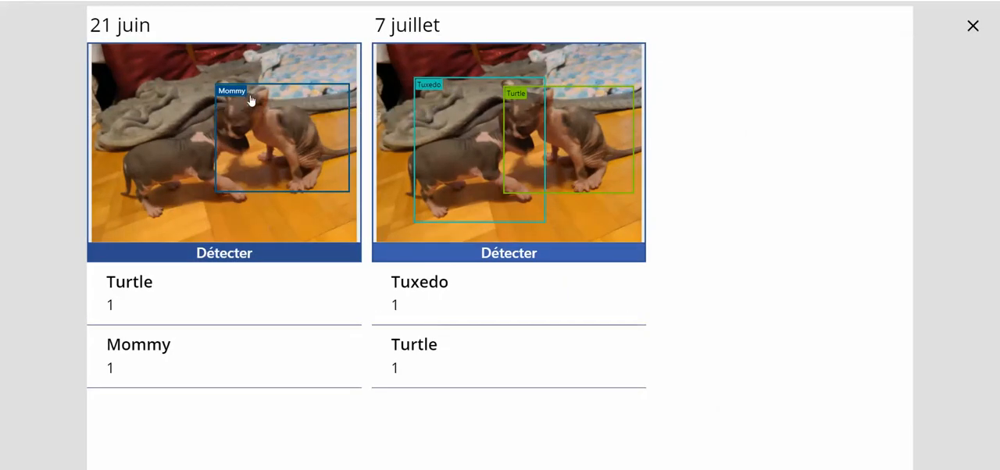